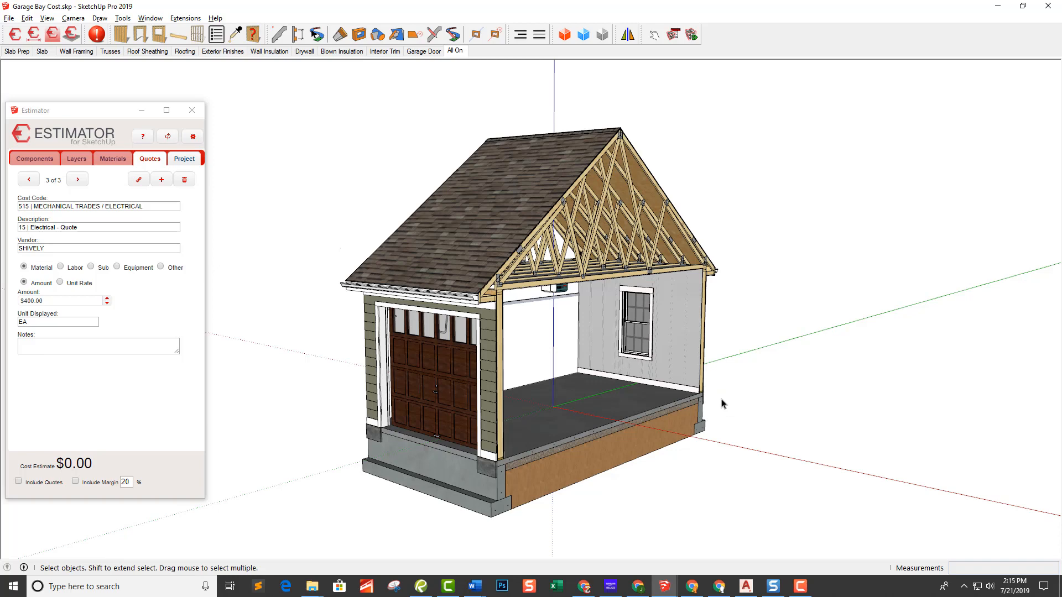
Show the Slab Prep scene and examine the footings, stem walls, fill and gravel from several angles
middle_click_drag(600, 419, 664, 327)
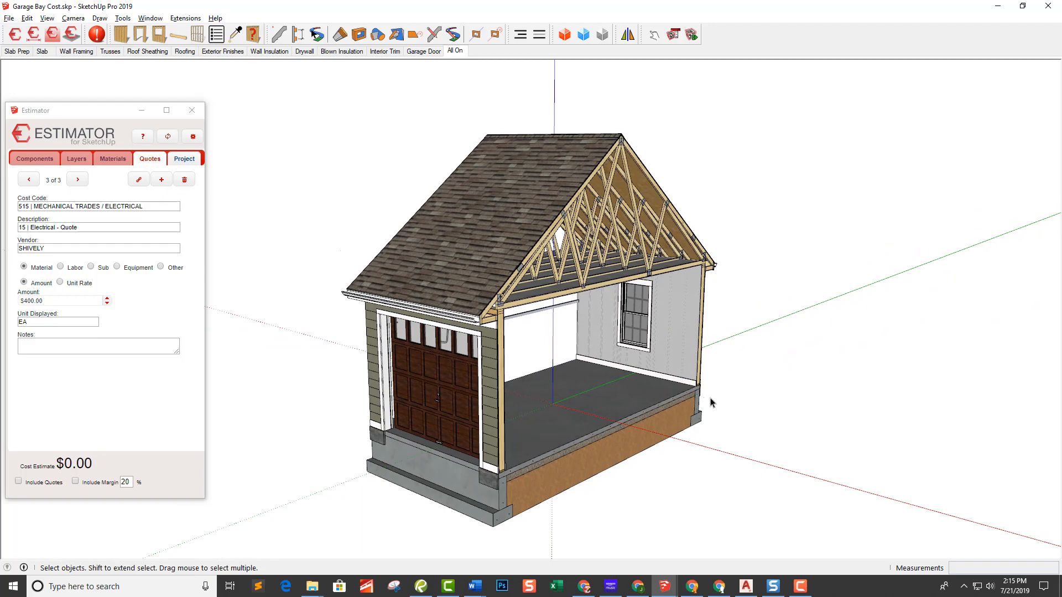
middle_click_drag(715, 404, 720, 394)
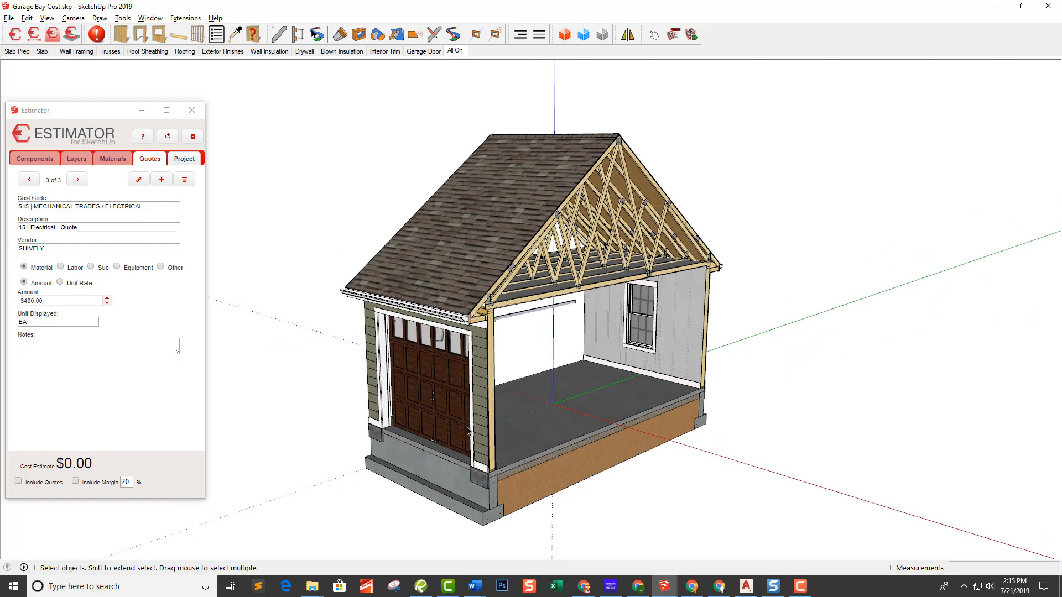
mouse_move(467, 430)
middle_mouse_down()
mouse_move(722, 313)
mouse_move(705, 293)
mouse_move(691, 309)
mouse_move(311, 349)
mouse_move(318, 257)
middle_mouse_up()
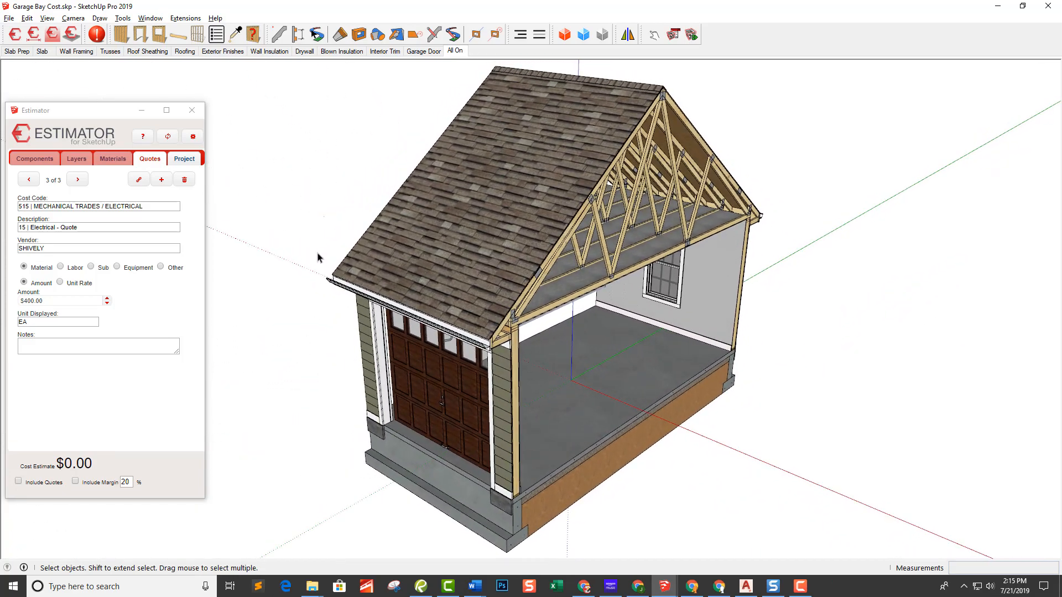
middle_click_drag(387, 276, 393, 249)
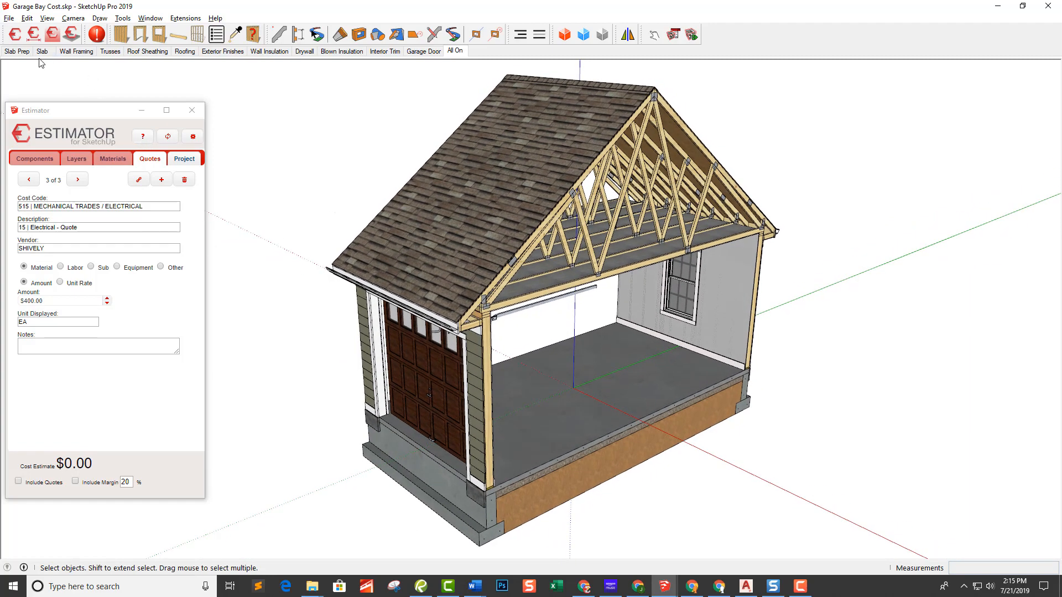
middle_click_drag(468, 191, 480, 135)
left_click(17, 51)
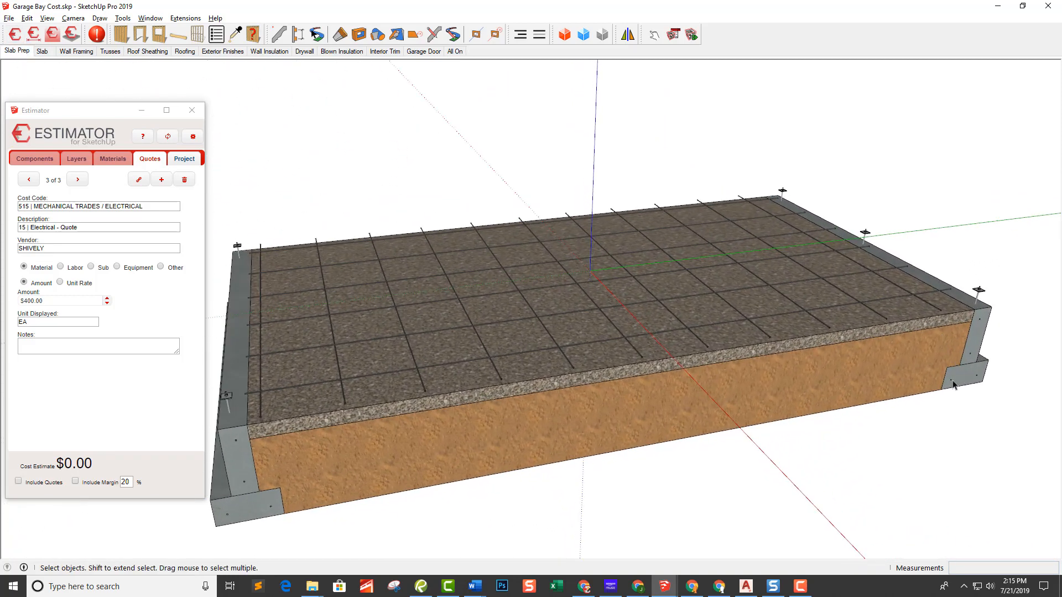
mouse_move(362, 470)
middle_mouse_down()
mouse_move(403, 470)
mouse_move(434, 417)
middle_mouse_up()
middle_click_drag(332, 414, 340, 478)
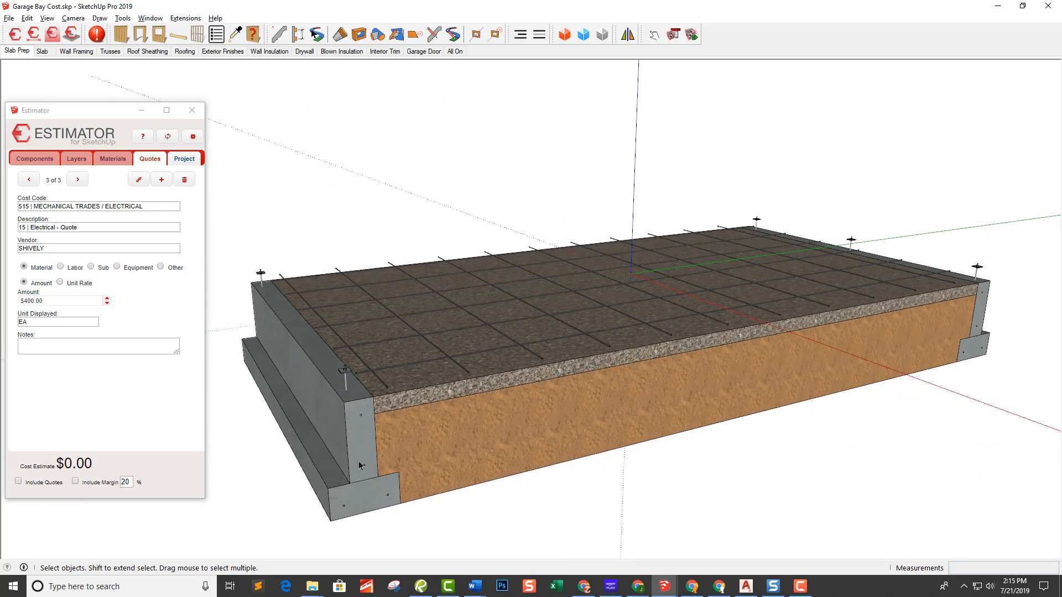
scroll(379, 506, "up", 2)
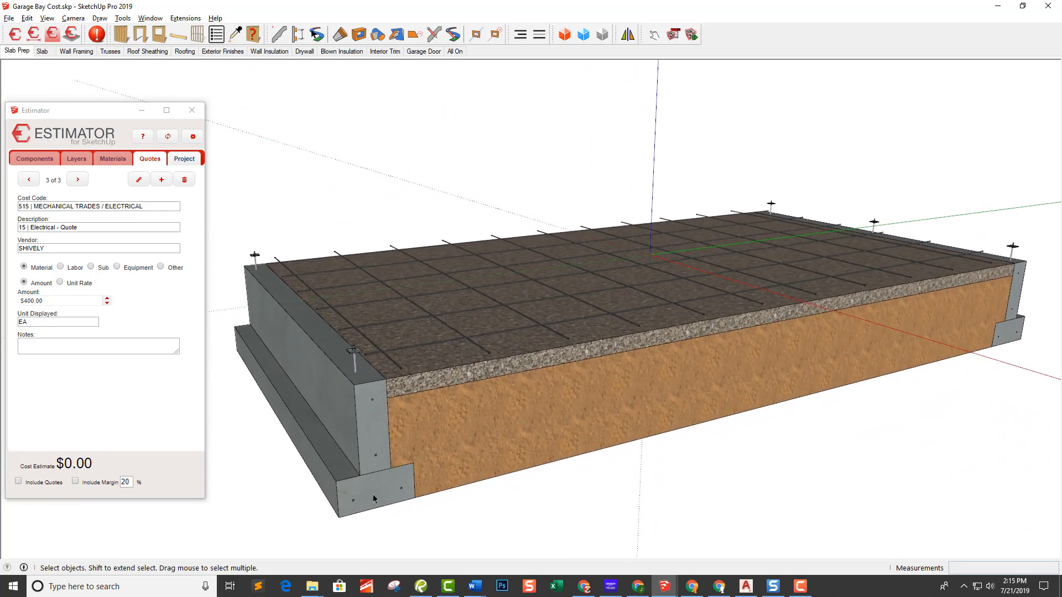
middle_click_drag(373, 495, 448, 472)
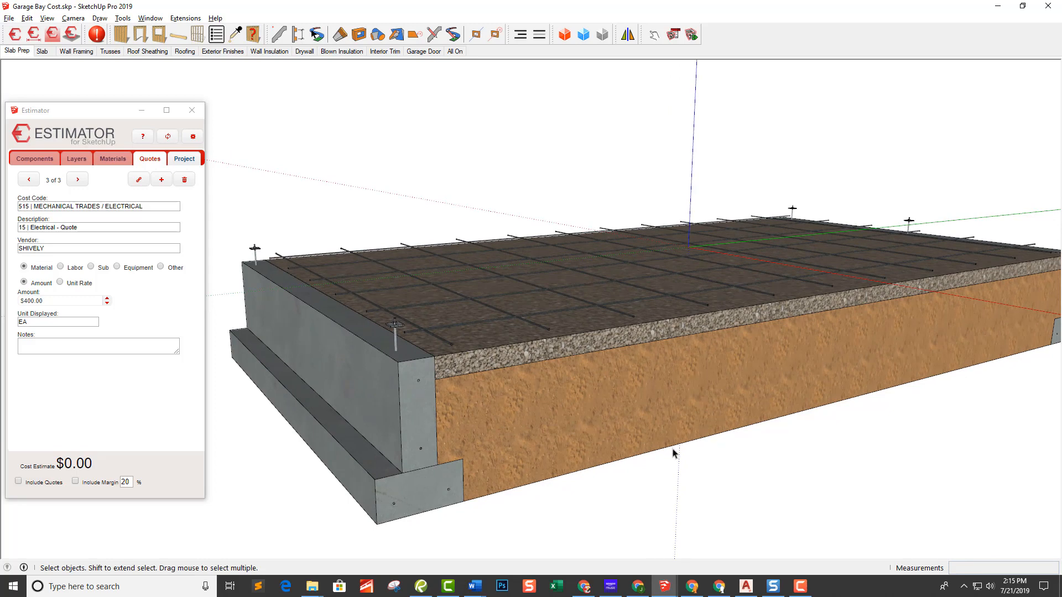
Temporarily hide the F00_Stem wall layer to inspect the rebar inside the front stem wall, and restore the layer's visibility
key("shift+t")
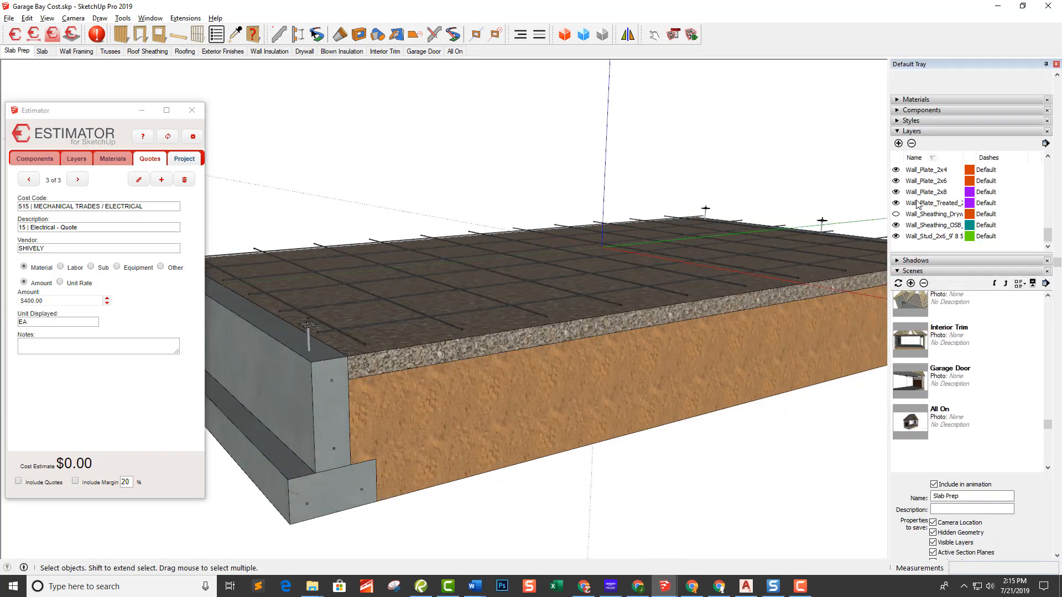
scroll(916, 204, "up", 8)
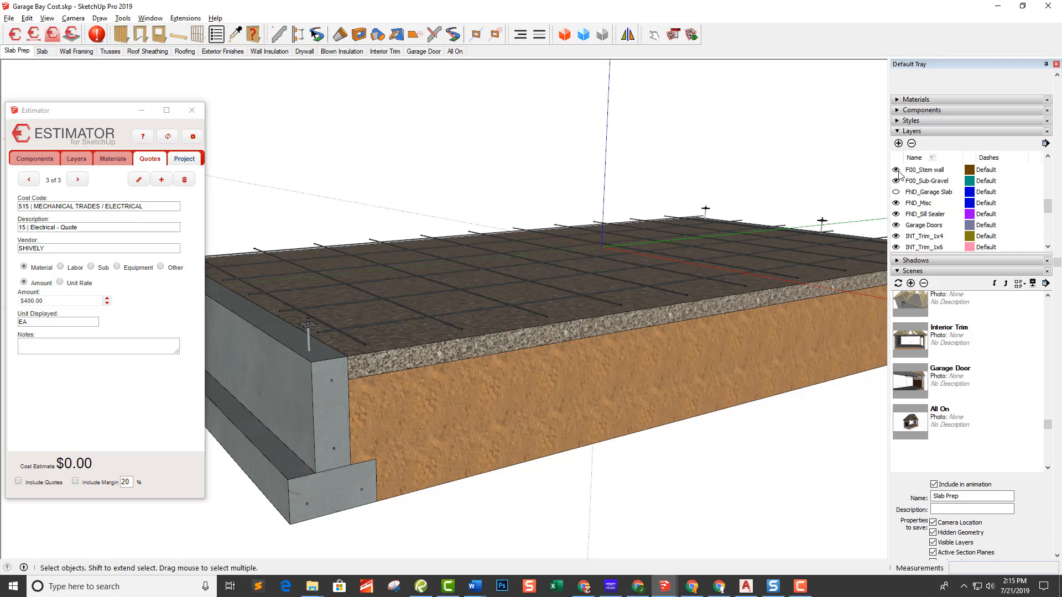
left_click(898, 170)
middle_click_drag(261, 462, 535, 382)
middle_click_drag(502, 344, 489, 361)
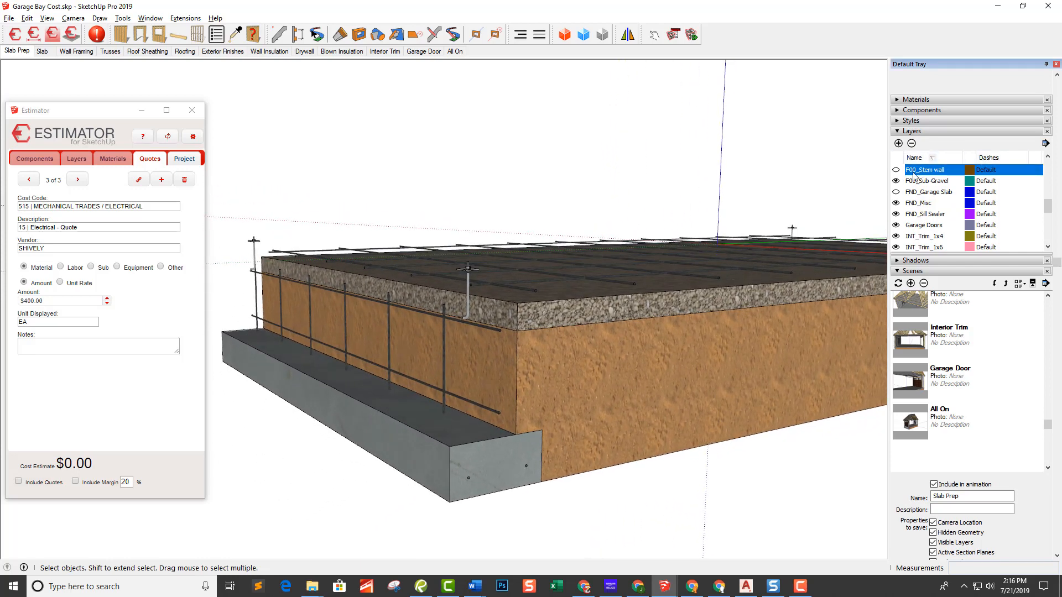
left_click(896, 170)
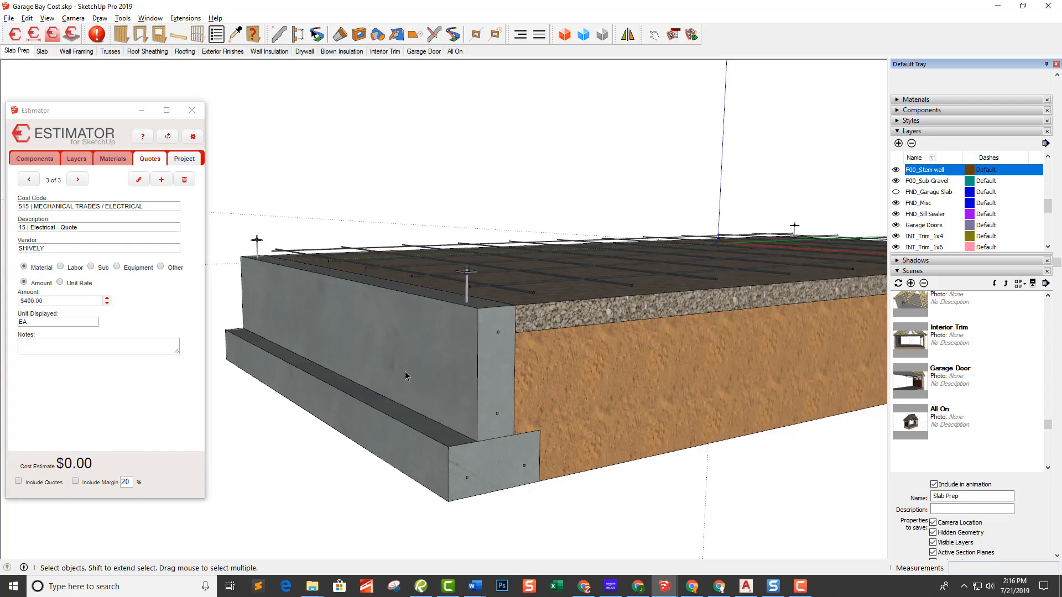
Examine the gravel base, the rebar grid, the anchor bolts and the stem walls of the slab preparation
middle_click_drag(405, 370, 500, 236)
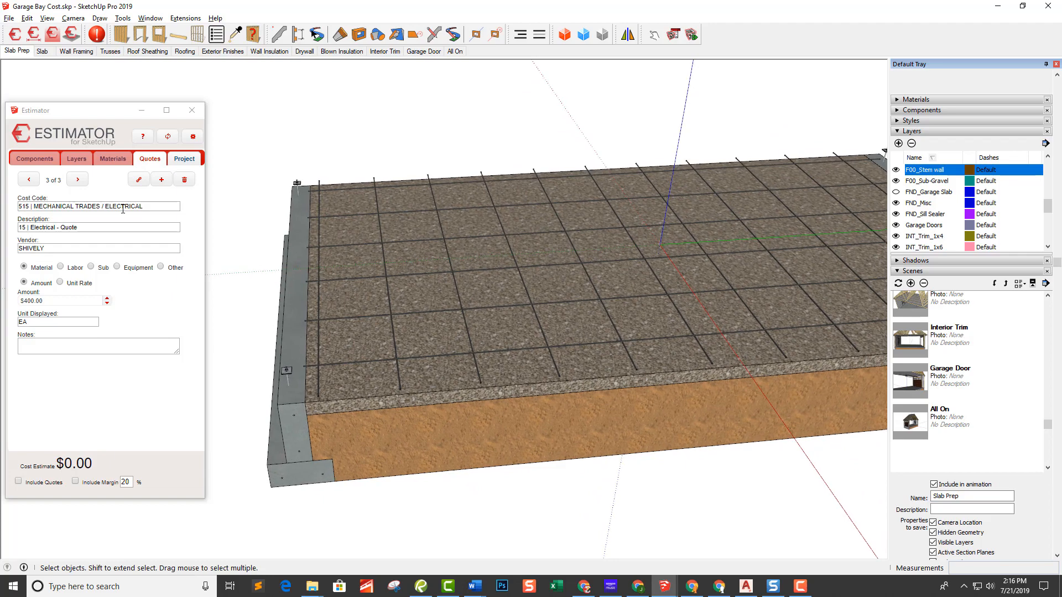
middle_click_drag(354, 198, 450, 406)
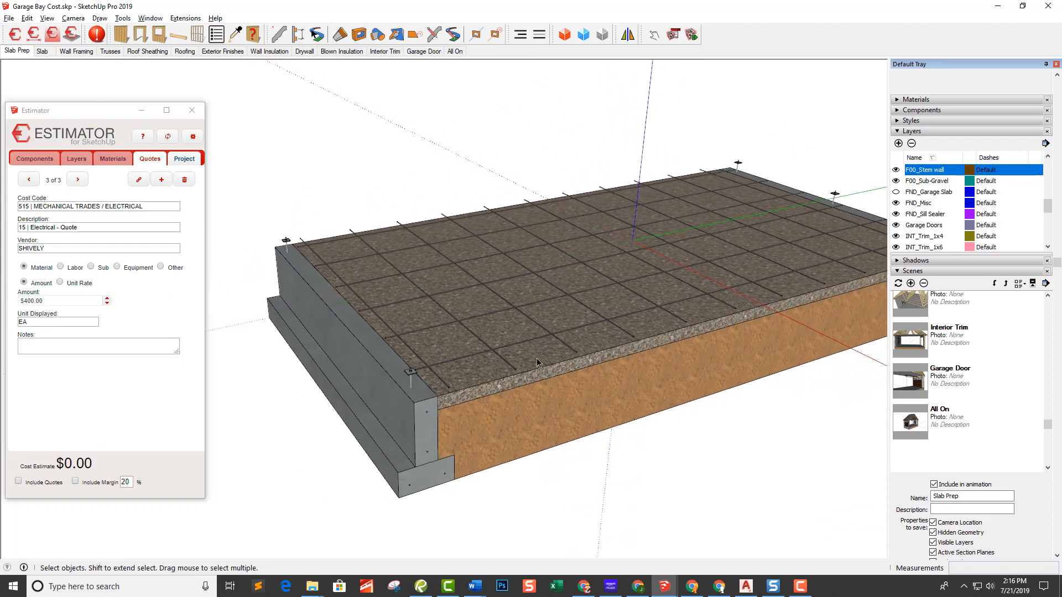
middle_click_drag(504, 381, 435, 346)
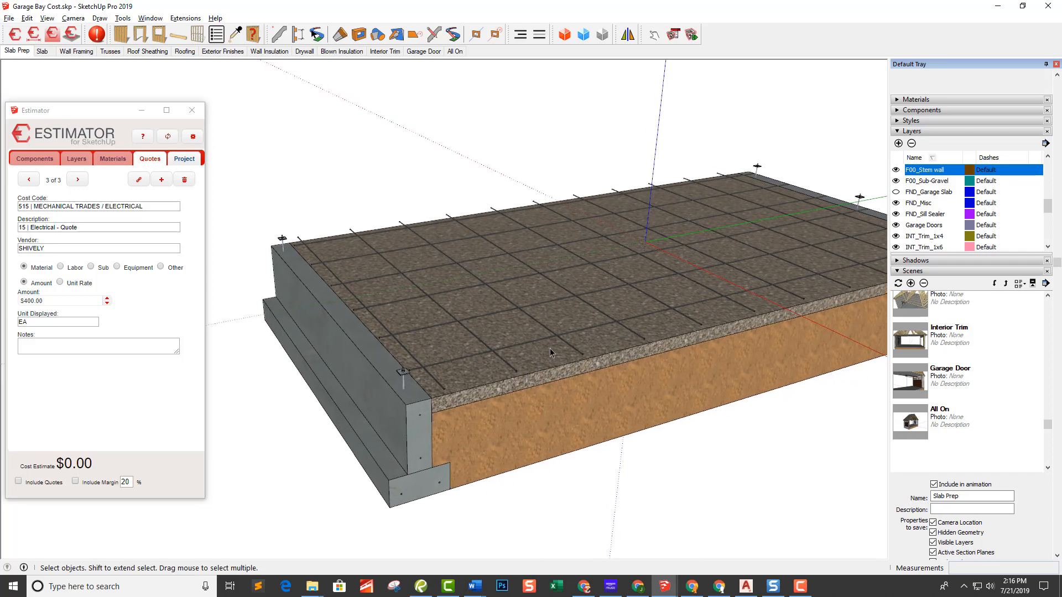
scroll(527, 369, "down", 4)
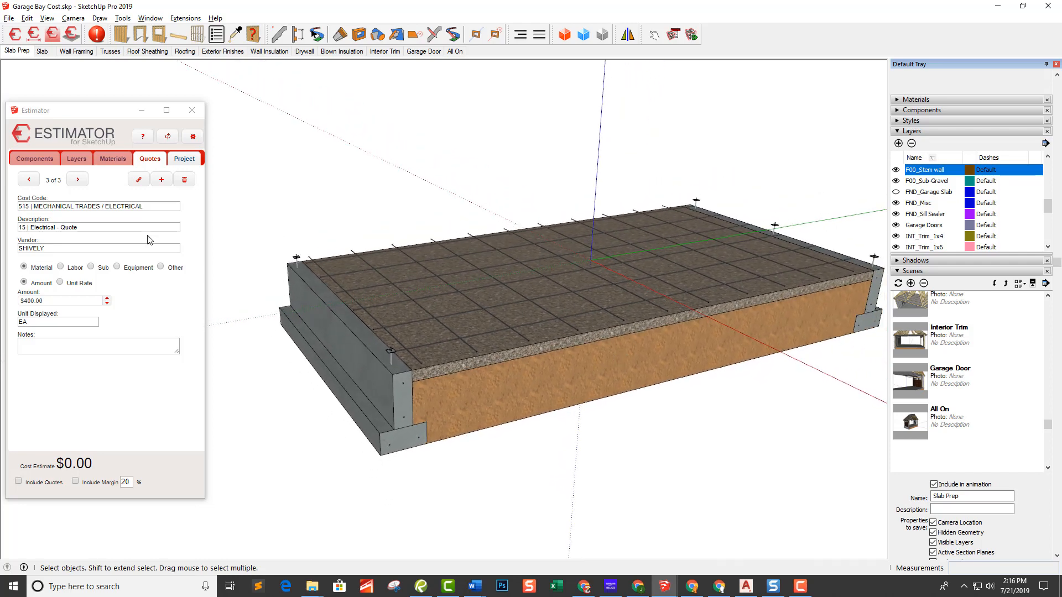
scroll(435, 366, "up", 3)
scroll(435, 366, "down", 3)
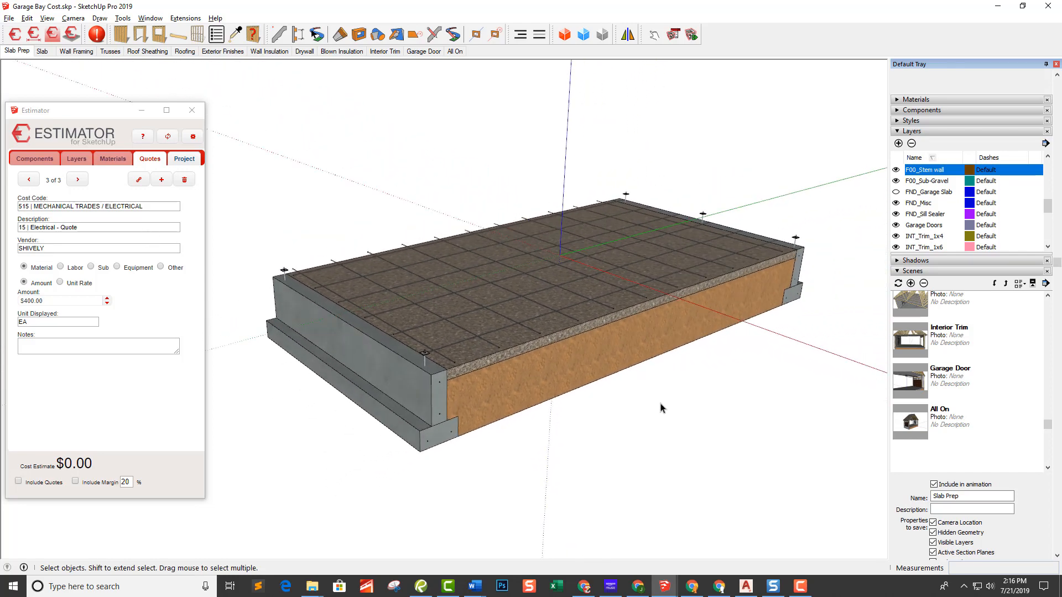
middle_click_drag(607, 328, 547, 362)
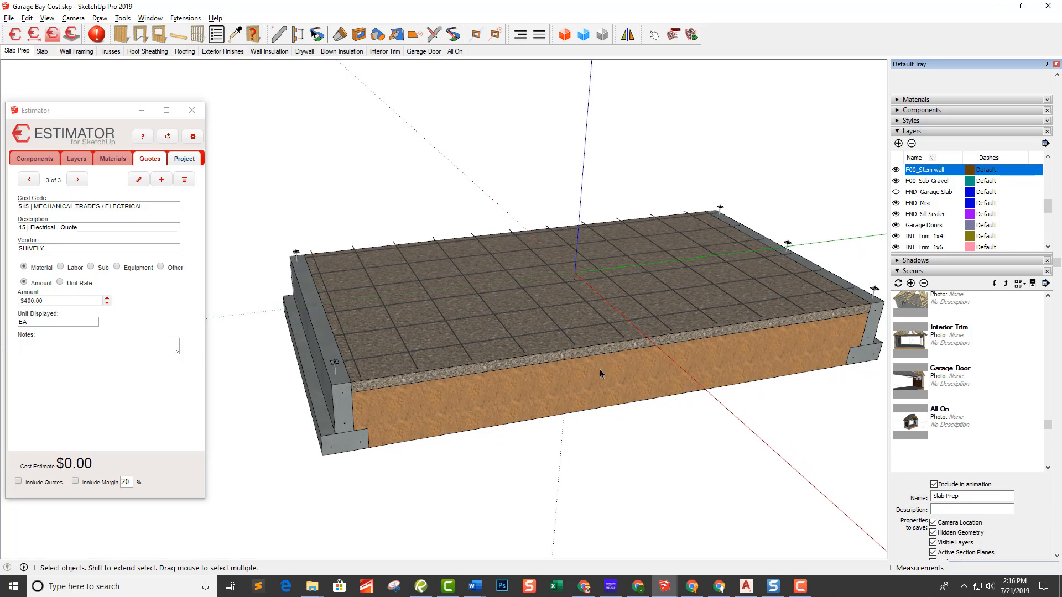
middle_click_drag(581, 393, 258, 313)
Select the whole slab preparation assembly, generate an HTML cost report for it in Estimator, and close the report after reading it
scroll(296, 241, "down", 3)
left_click_drag(296, 205, 820, 457)
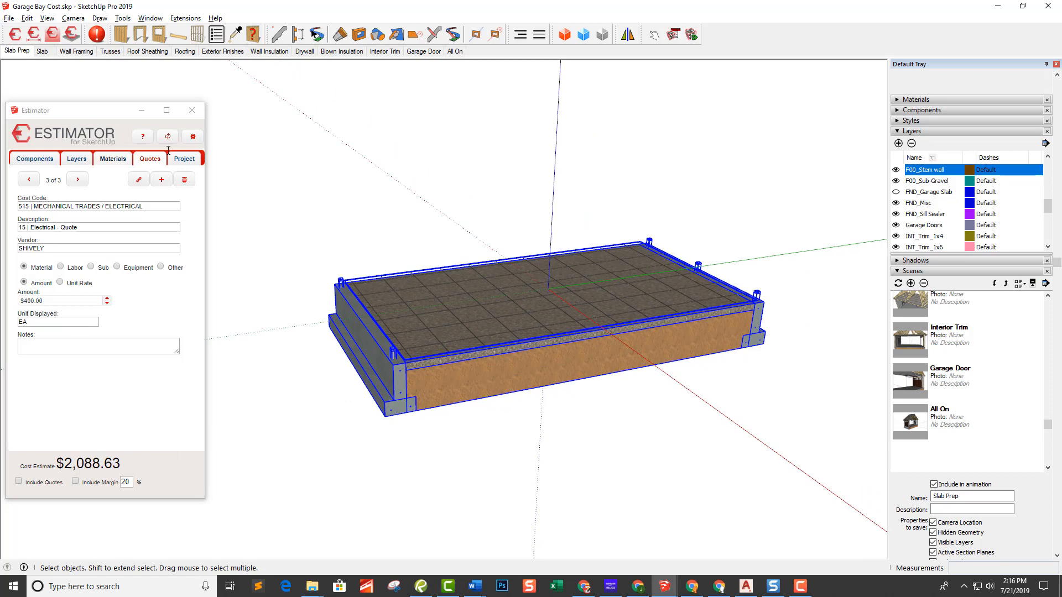
left_click(184, 159)
left_click(48, 445)
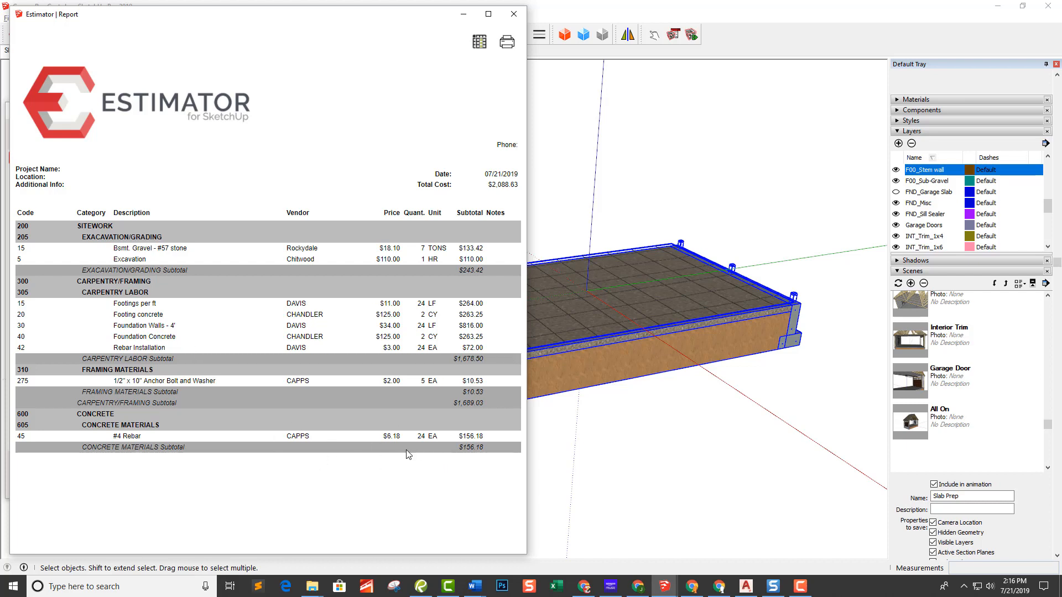
left_click(514, 14)
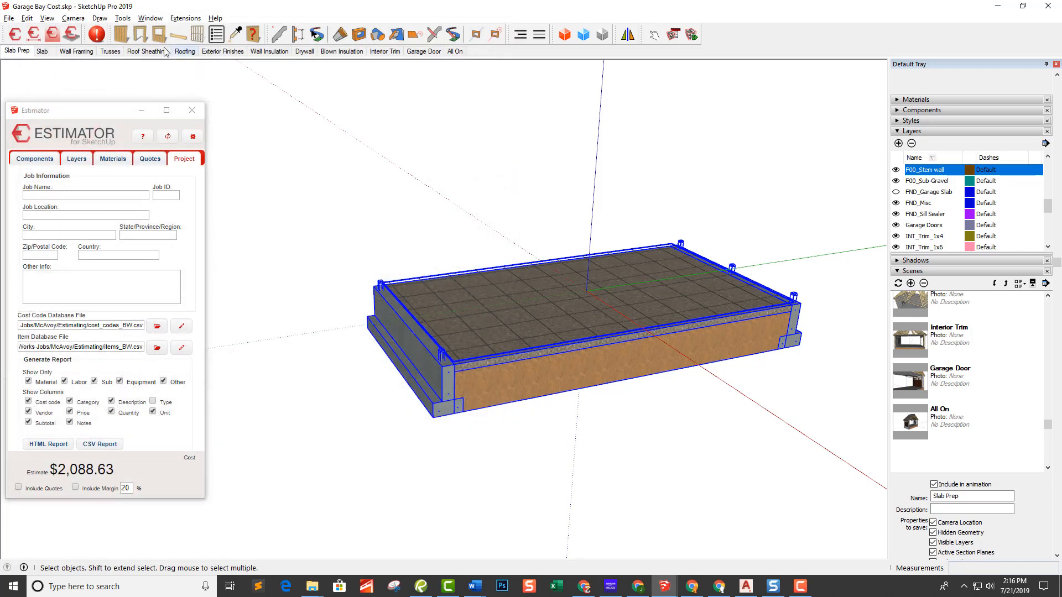
Show the Slab scene, select the garage slab and go to the first cost item of its FND_Garage Slab layer in Estimator
left_click(42, 51)
scroll(517, 306, "up", 8)
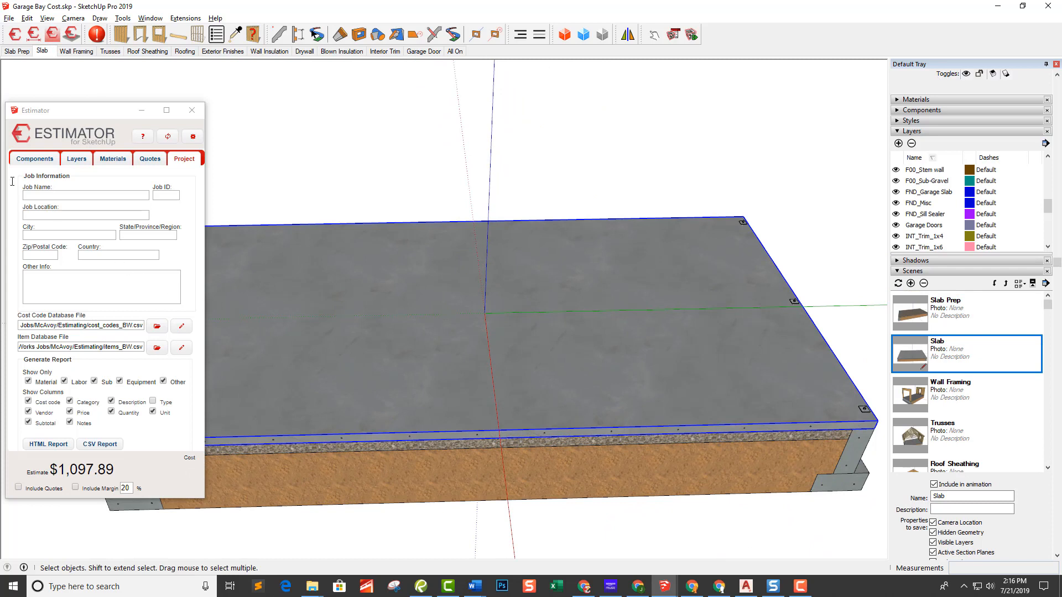
left_click(77, 159)
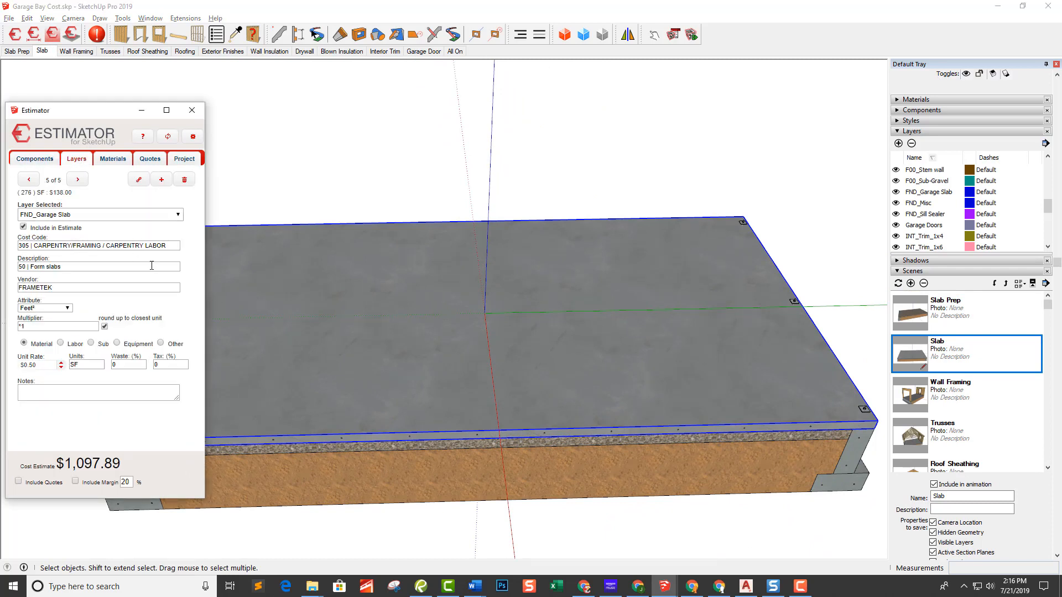
left_click(29, 180)
left_click(29, 180)
left_click(29, 180)
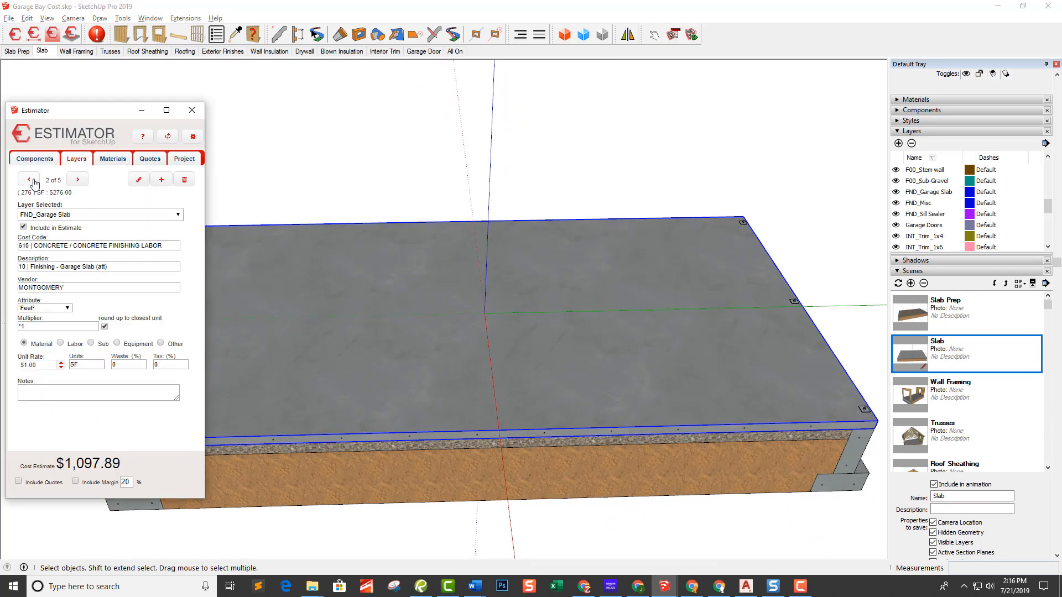
left_click(29, 180)
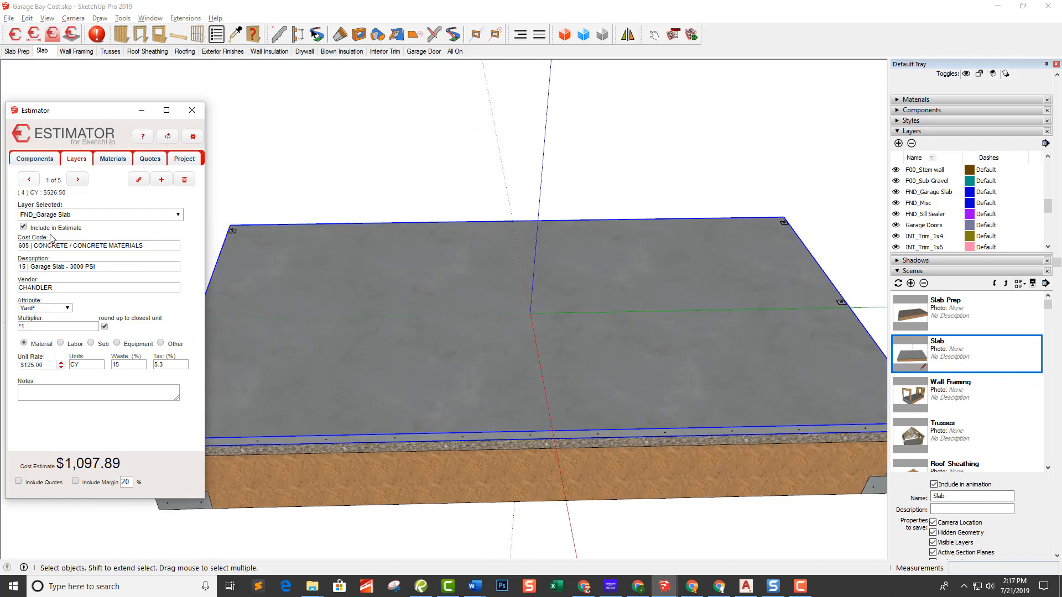
Review the remaining cost items assigned to the FND_Garage Slab layer, from slab finishing through to slab forming
left_click(78, 179)
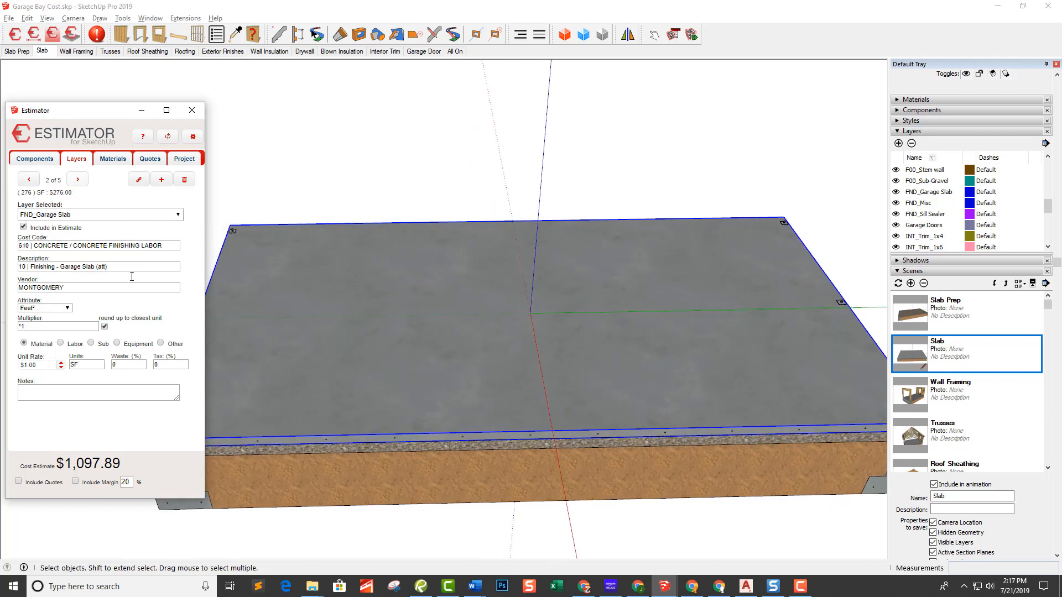
left_click(78, 180)
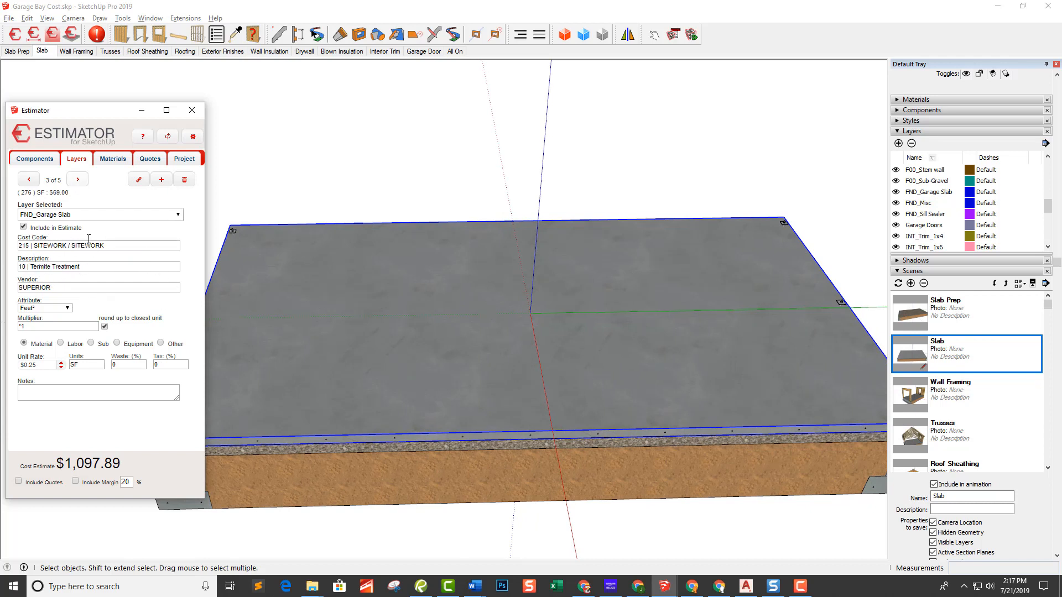
left_click(79, 181)
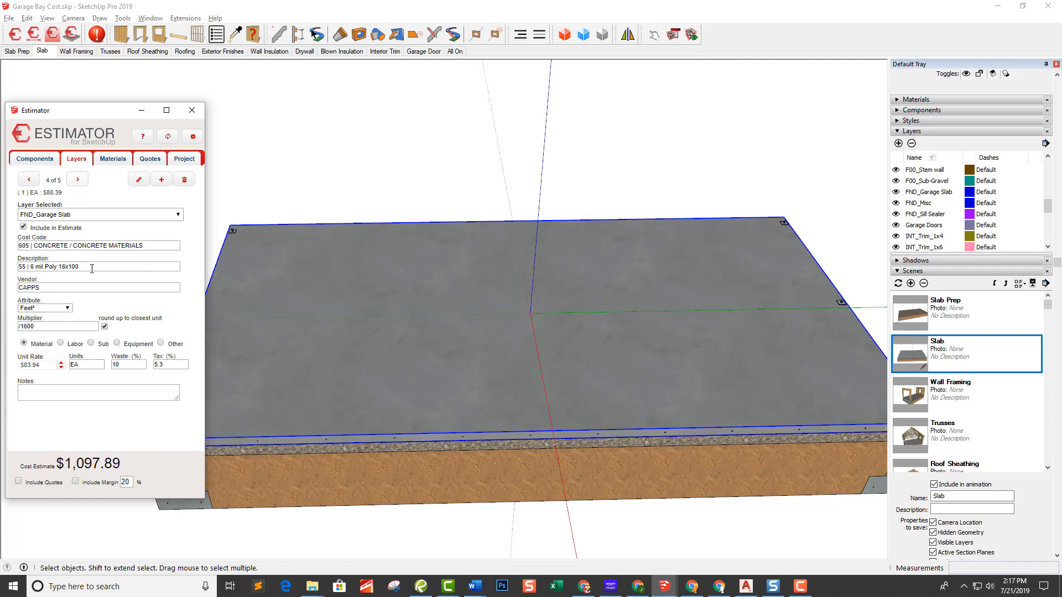
left_click(78, 180)
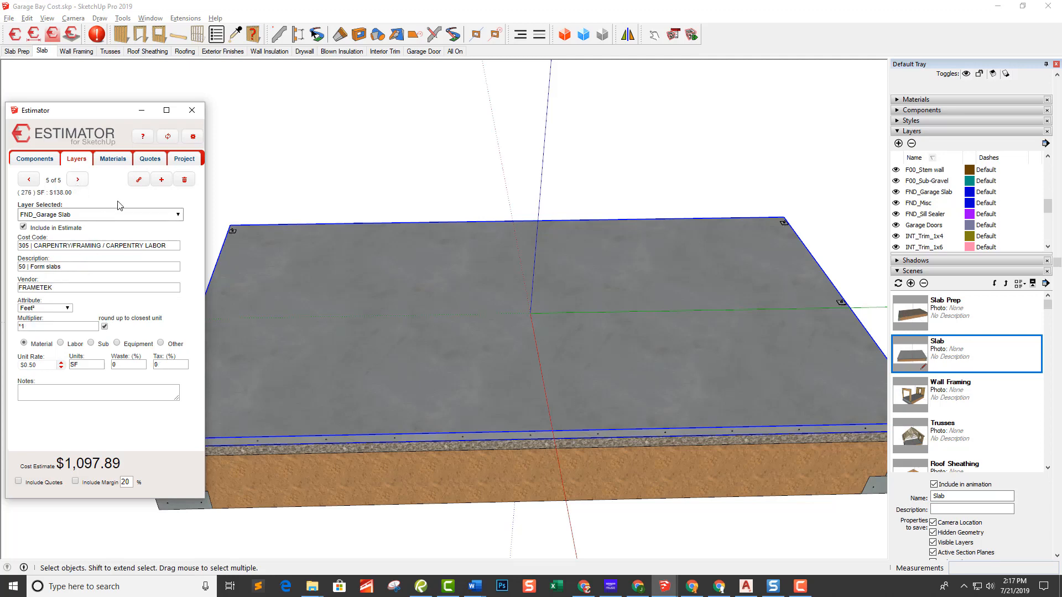
Show the Wall Framing scene and examine the framed garage door wall and the rear window wall
middle_click_drag(343, 323, 561, 286)
scroll(562, 287, "down", 1)
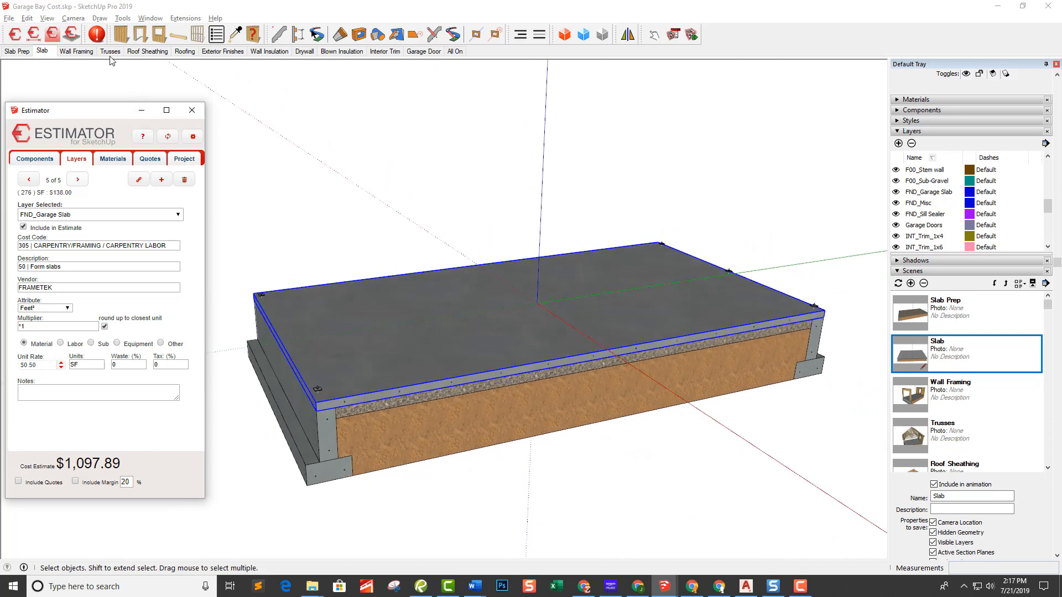
left_click(77, 51)
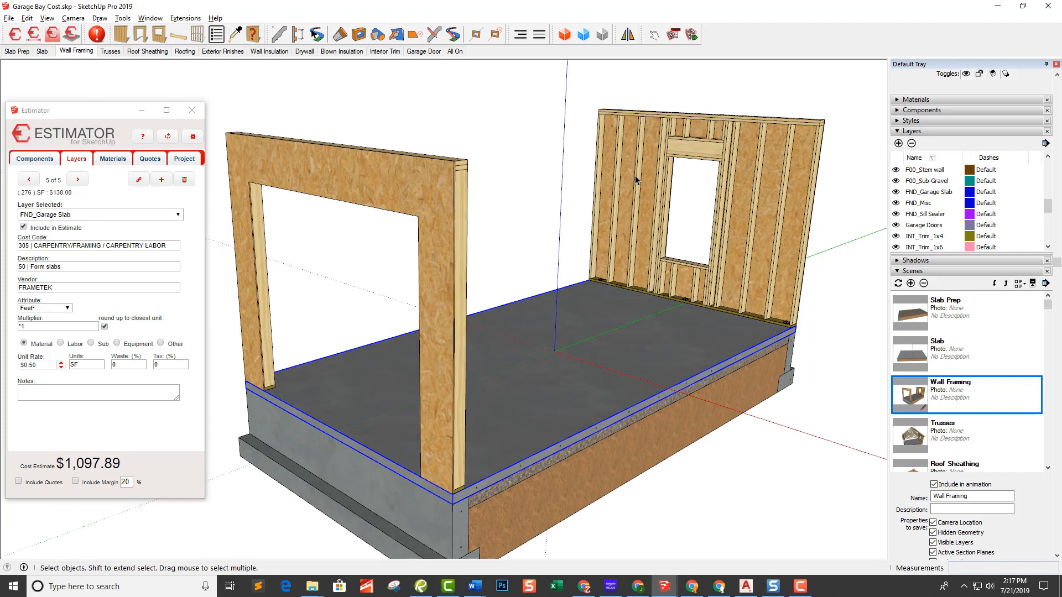
middle_click_drag(635, 177, 689, 230)
middle_click_drag(574, 397, 429, 410)
scroll(672, 277, "down", 3)
scroll(678, 333, "up", 2)
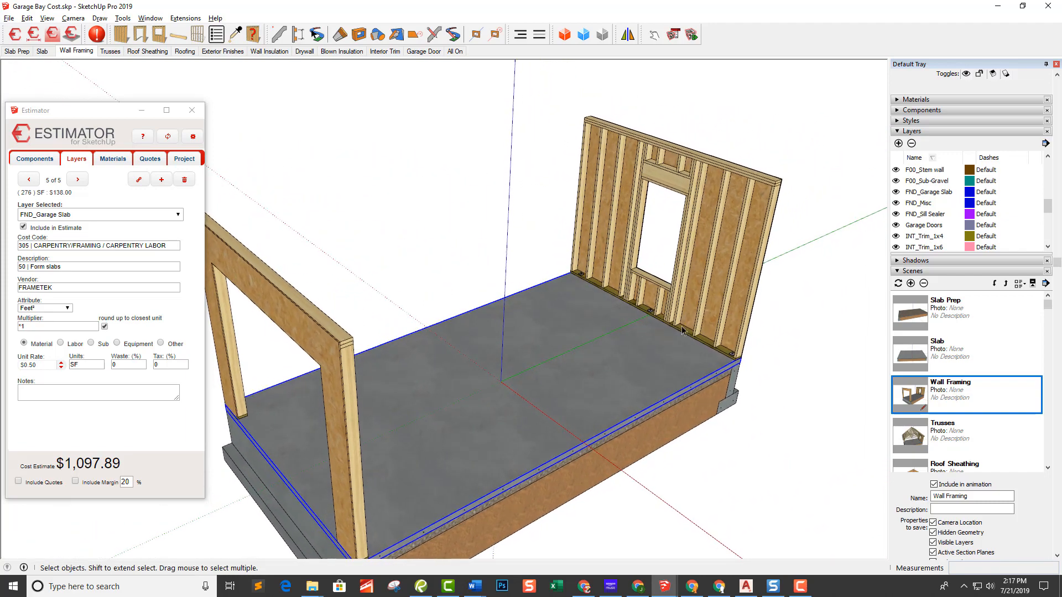
scroll(689, 280, "up", 1)
scroll(690, 279, "down", 3)
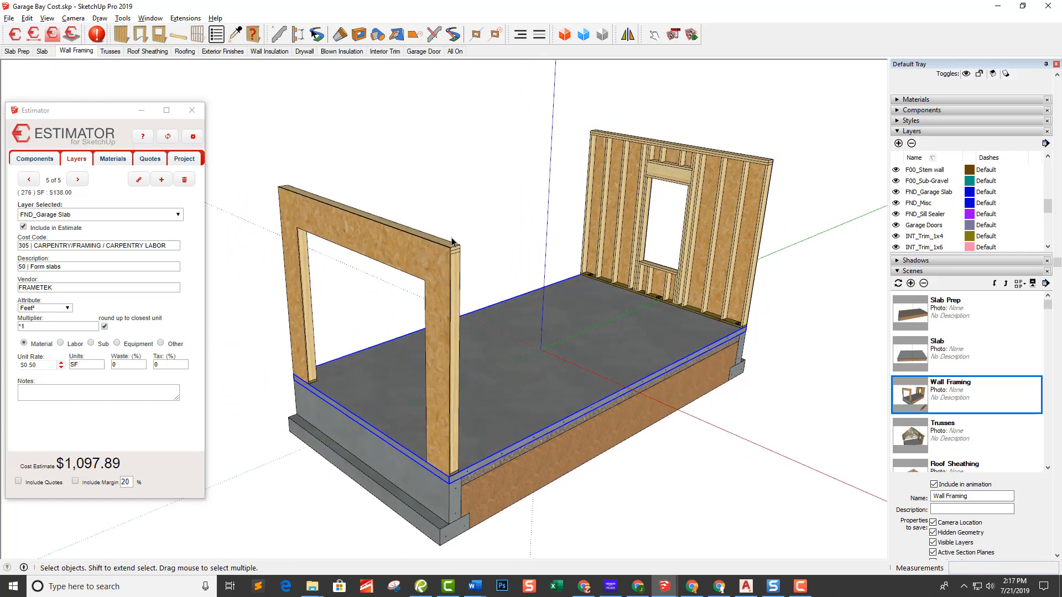
Select the garage door wall and the rear window wall, generate their HTML cost report in Estimator, and close it after reading
left_click(454, 287)
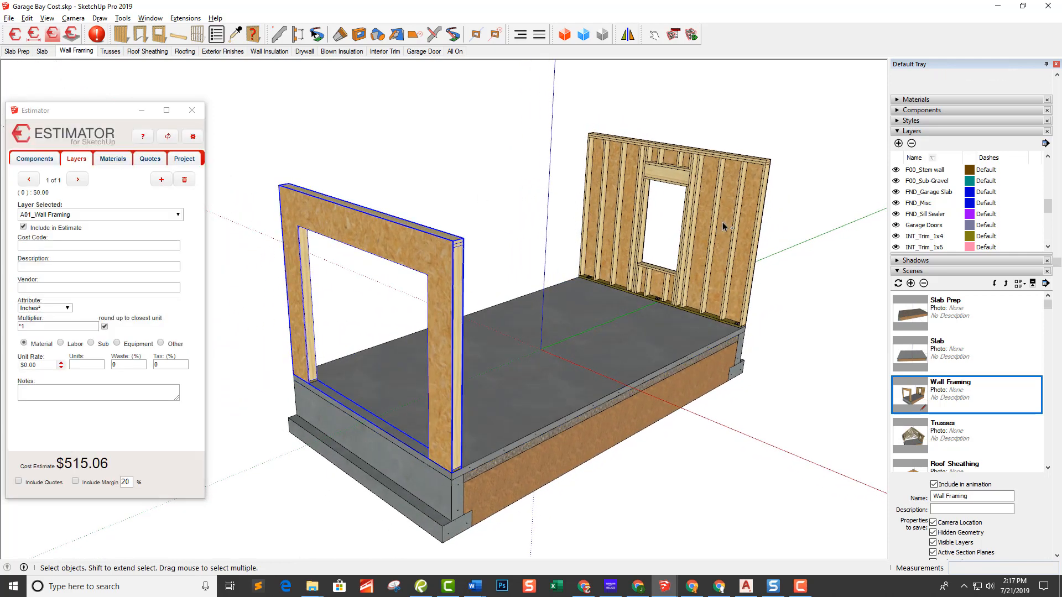
left_click(180, 159)
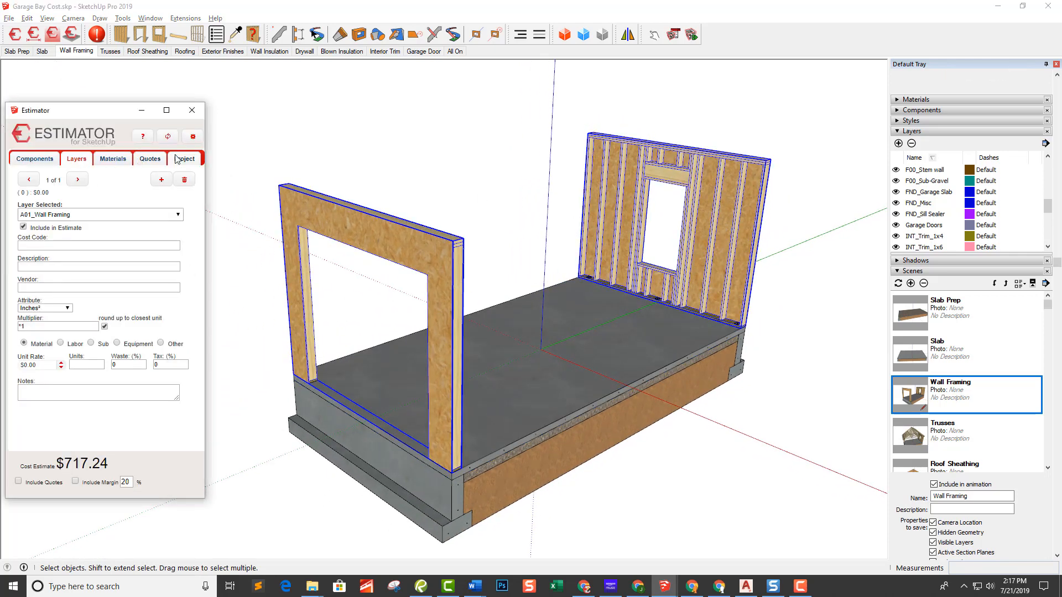
left_click(49, 444)
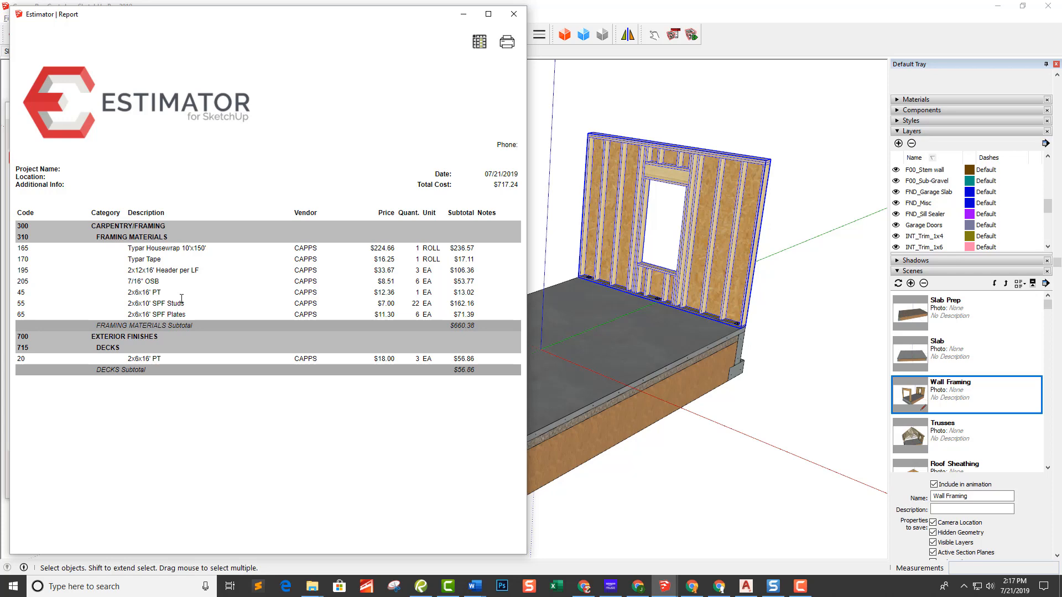
left_click(514, 15)
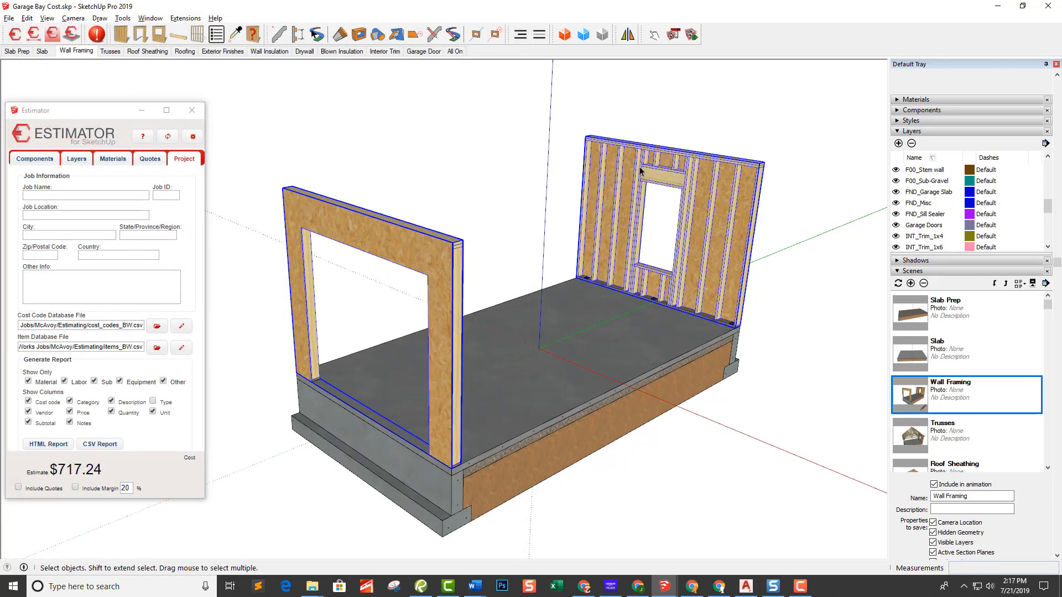
Show the Trusses scene and review the Truss T2 component cost in Estimator, first for the front truss and again with all trusses selected
left_click(113, 53)
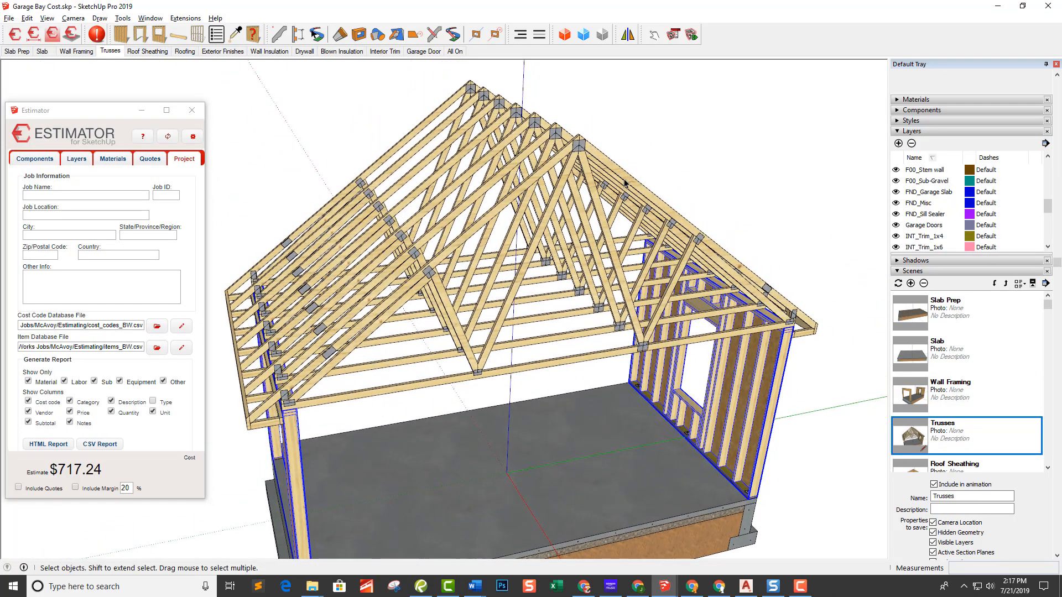
left_click(624, 183)
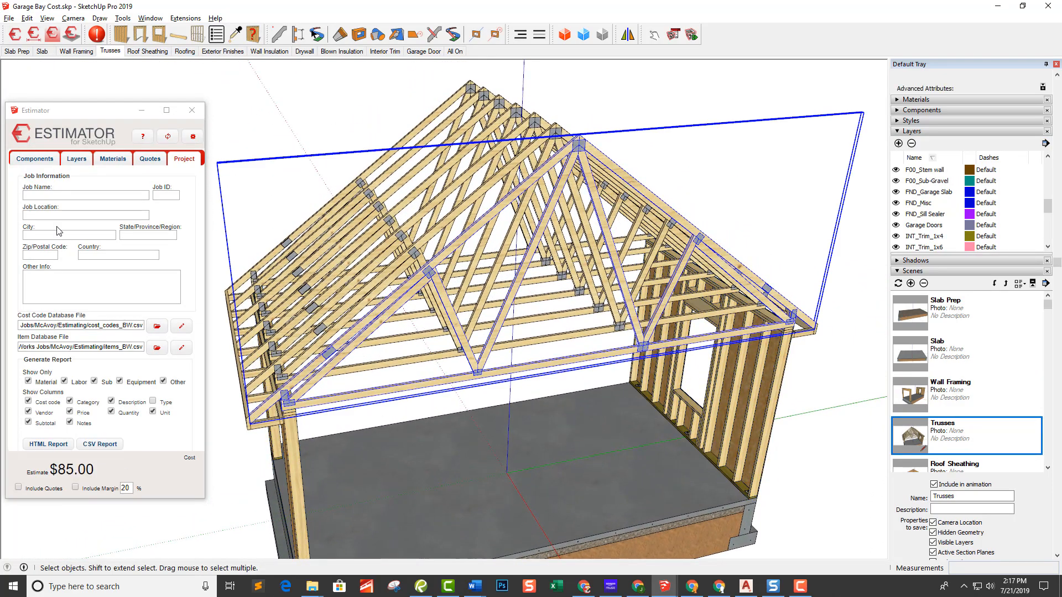
left_click(35, 160)
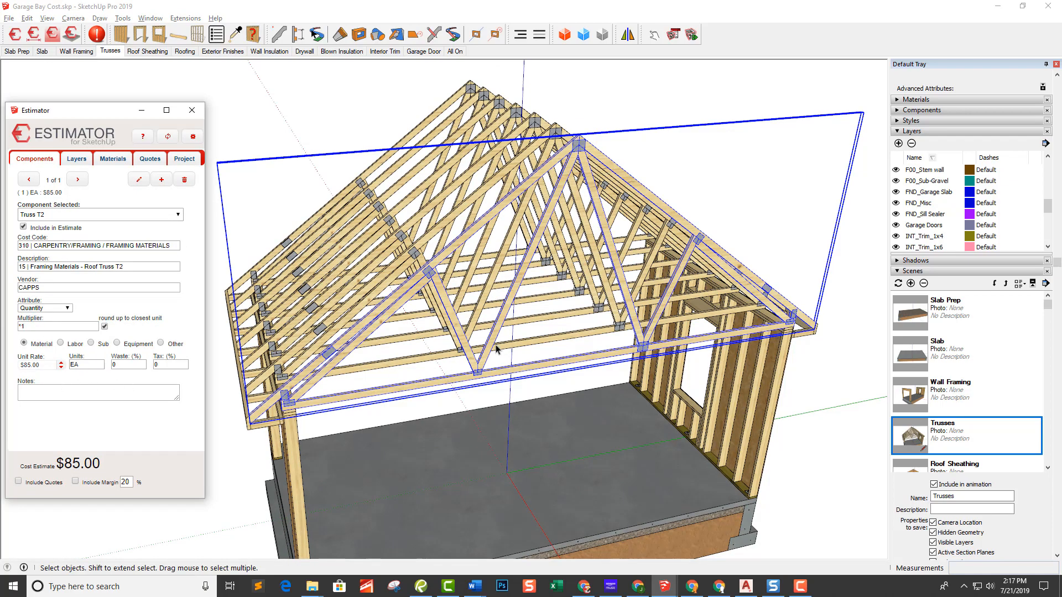
scroll(496, 348, "down", 4)
left_click_drag(564, 260, 350, 205)
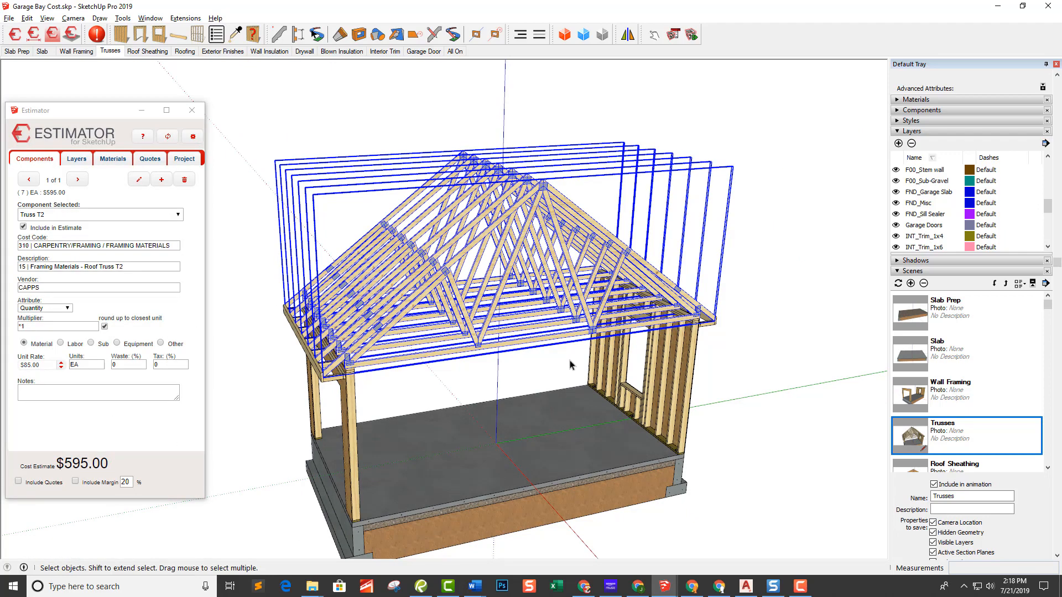
middle_click_drag(522, 302, 555, 315)
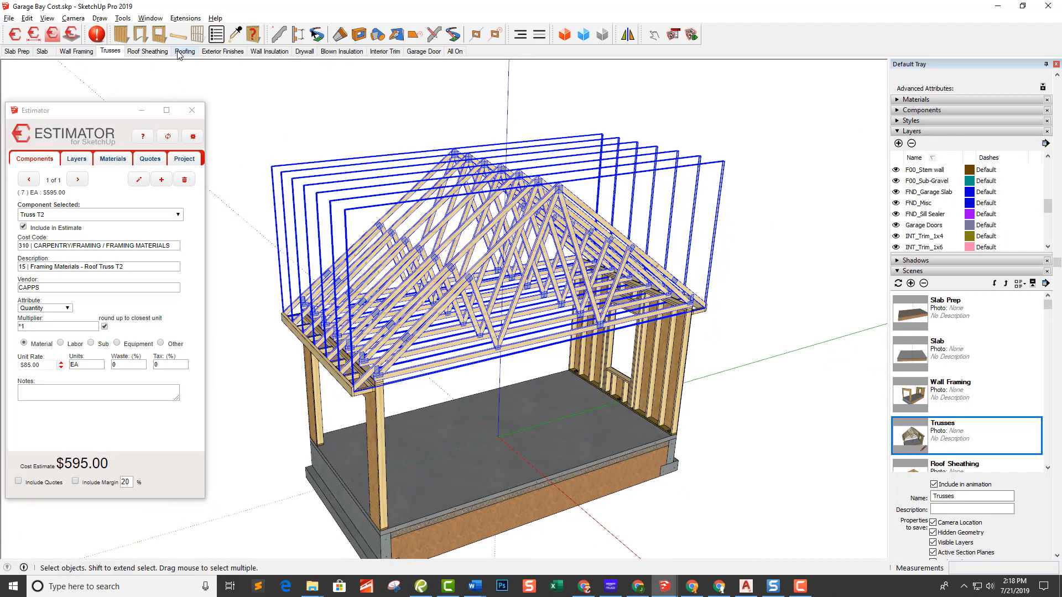
View the Roof Sheathing scene with the trusses deselected and continue to the Roofing scene
left_click(160, 52)
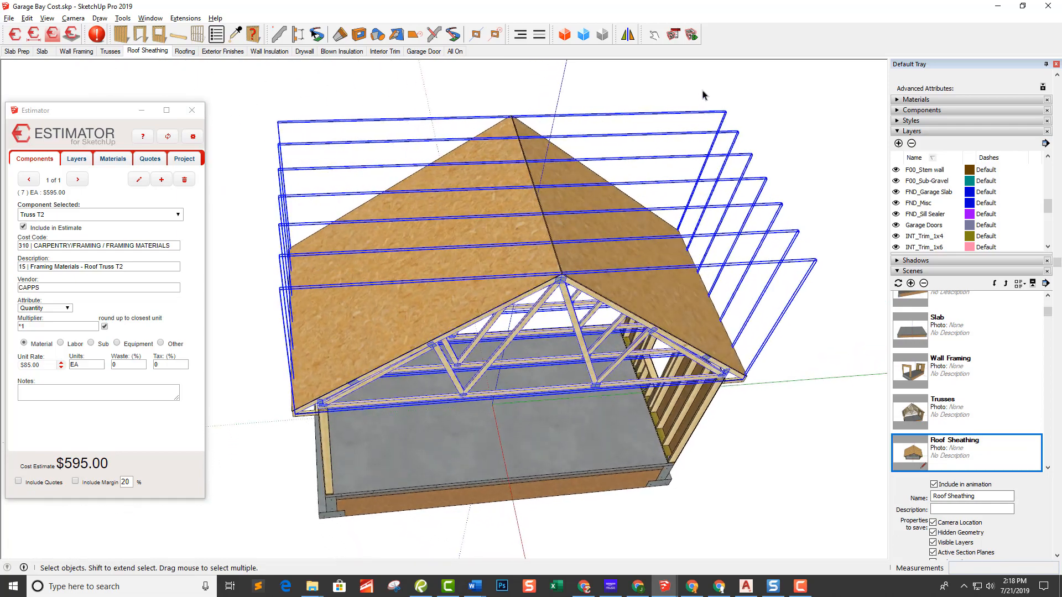
left_click(702, 95)
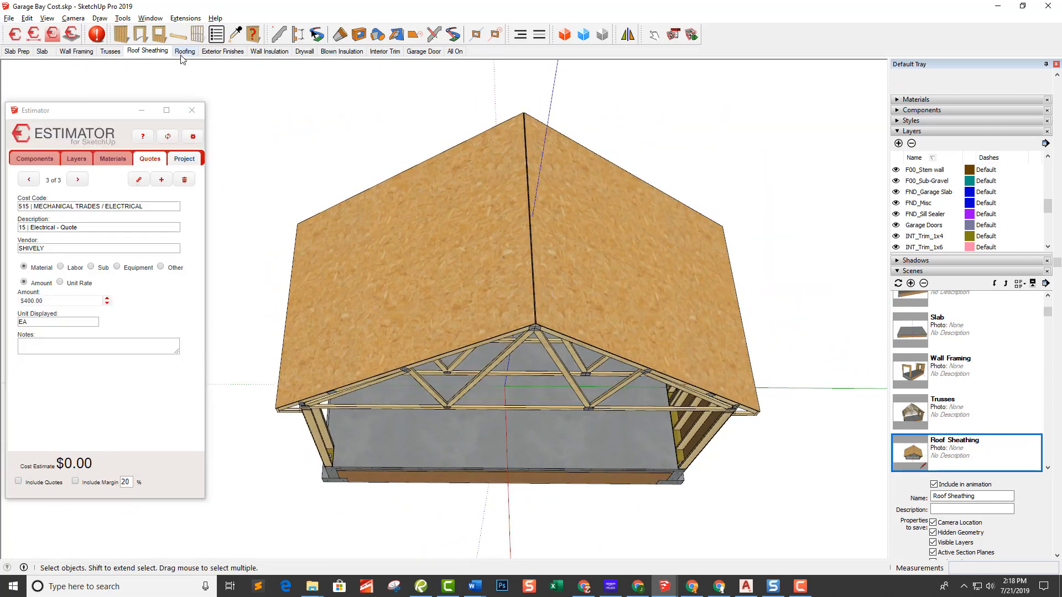
left_click(183, 53)
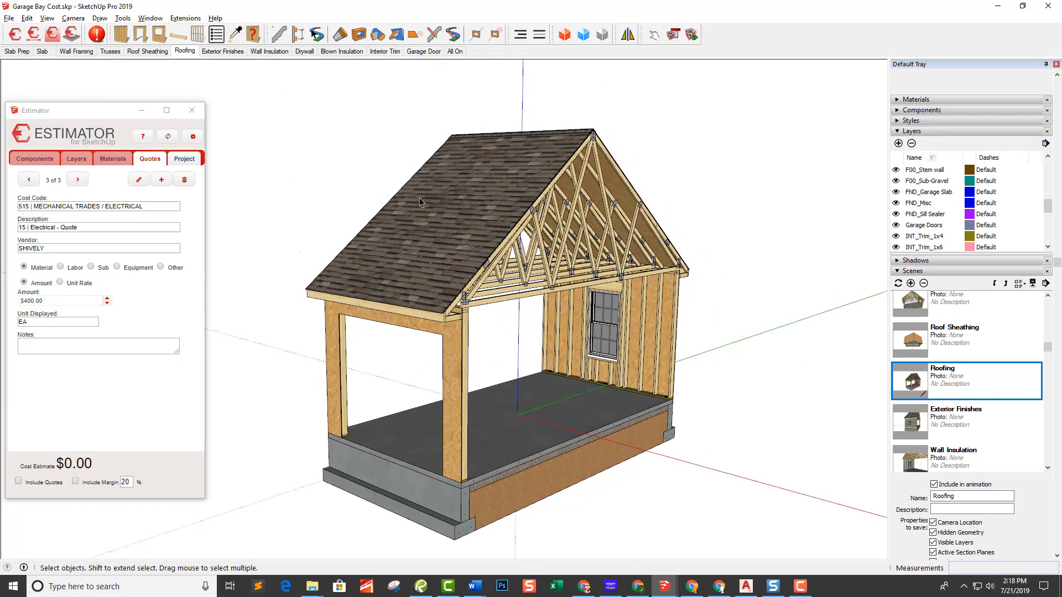
Select the whole roof with its trusses, generate an HTML cost report for it in Estimator, and close the report after reading it
left_click_drag(260, 111, 736, 326)
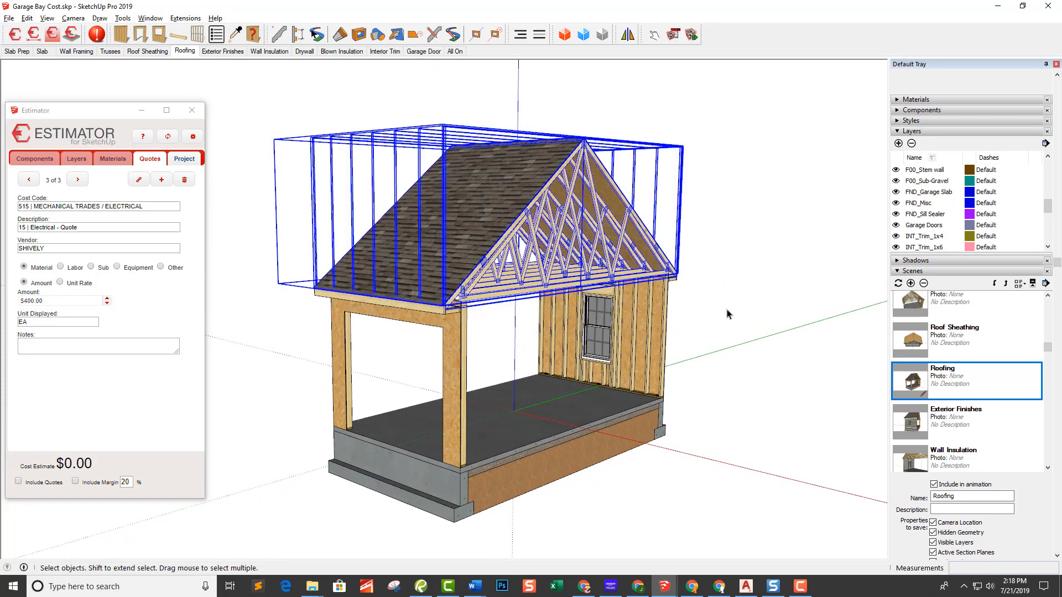
left_click(183, 160)
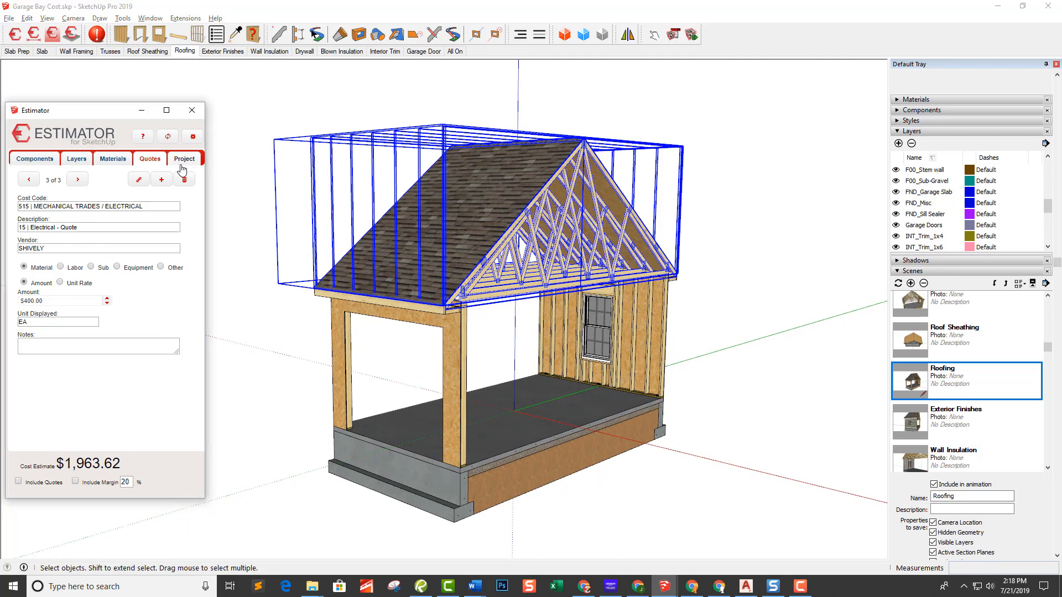
left_click(48, 444)
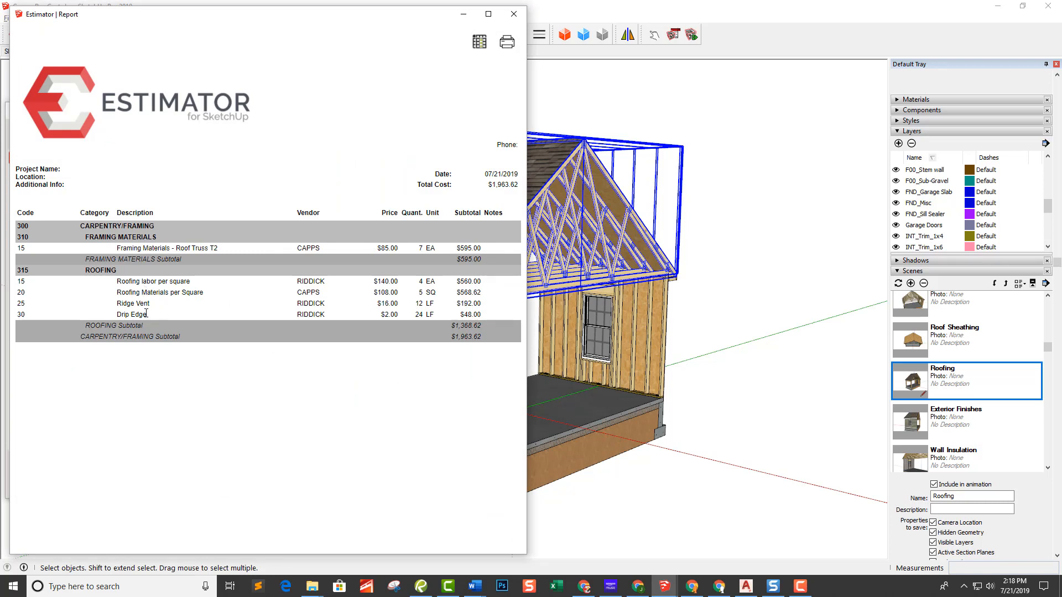
left_click(514, 15)
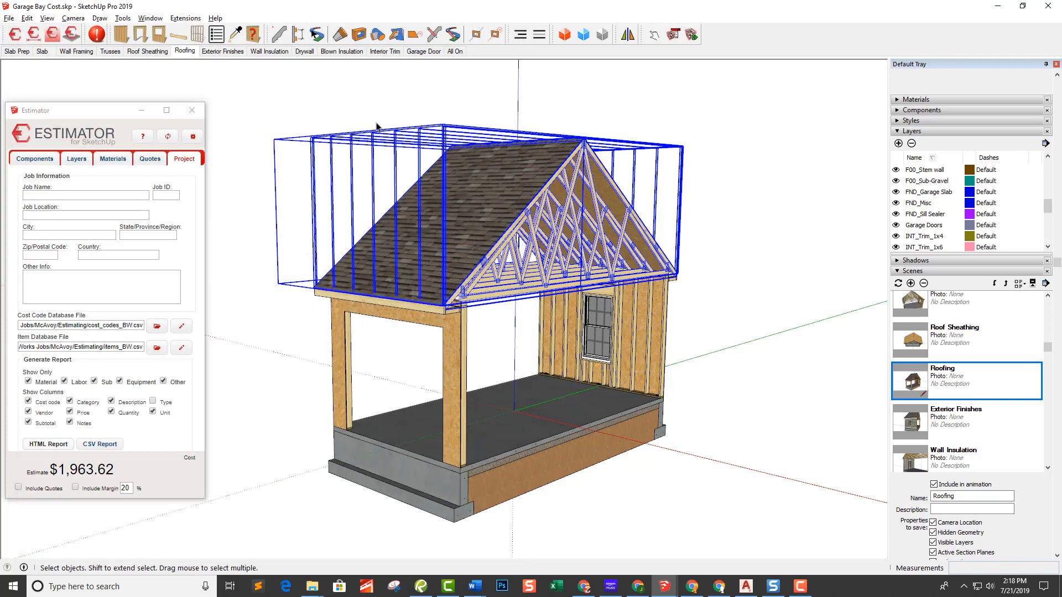
left_click(410, 72)
Show the Exterior Finishes scene, select the stone band at the wall base and review its Mountain_Mist1 material cost in Estimator
left_click(215, 52)
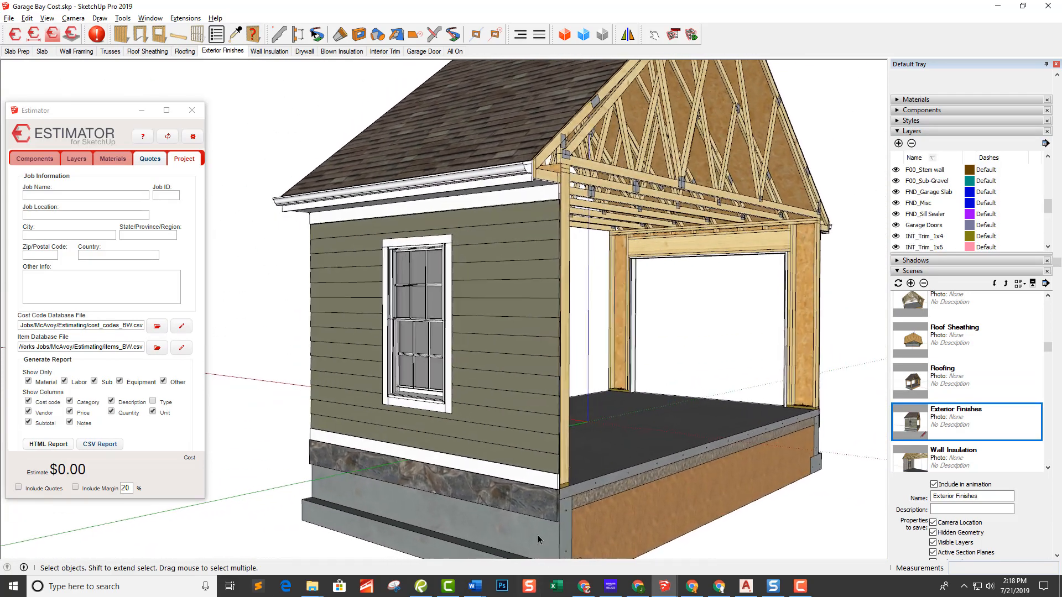
left_click(533, 502)
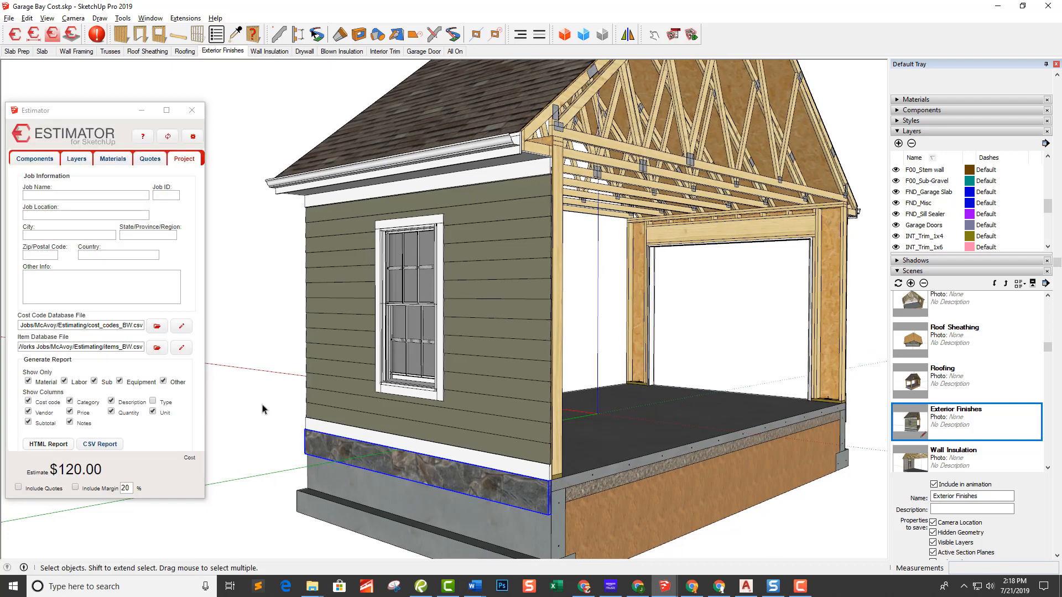
left_click(75, 159)
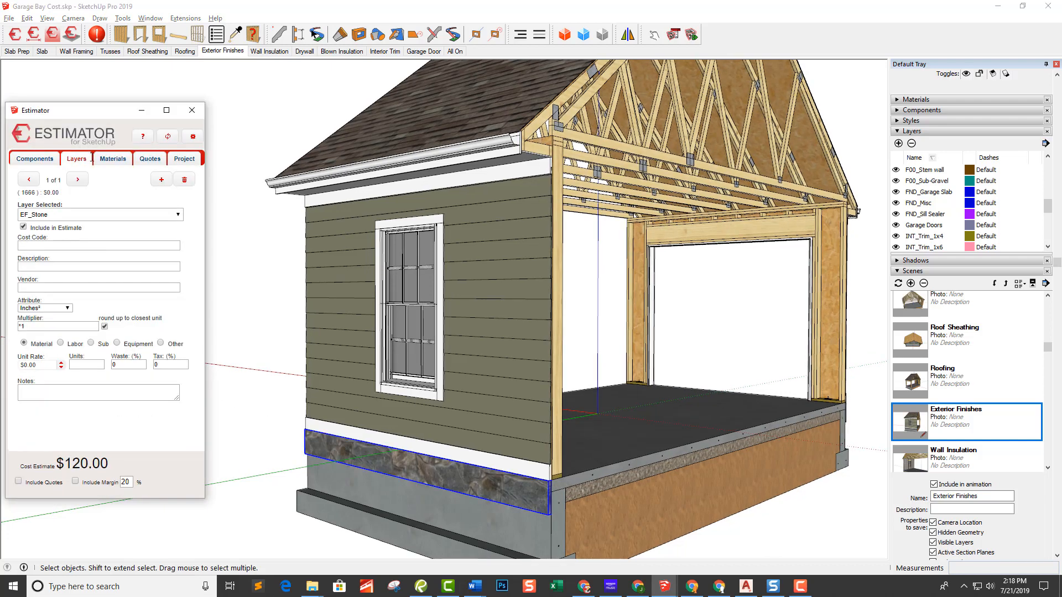
left_click(108, 160)
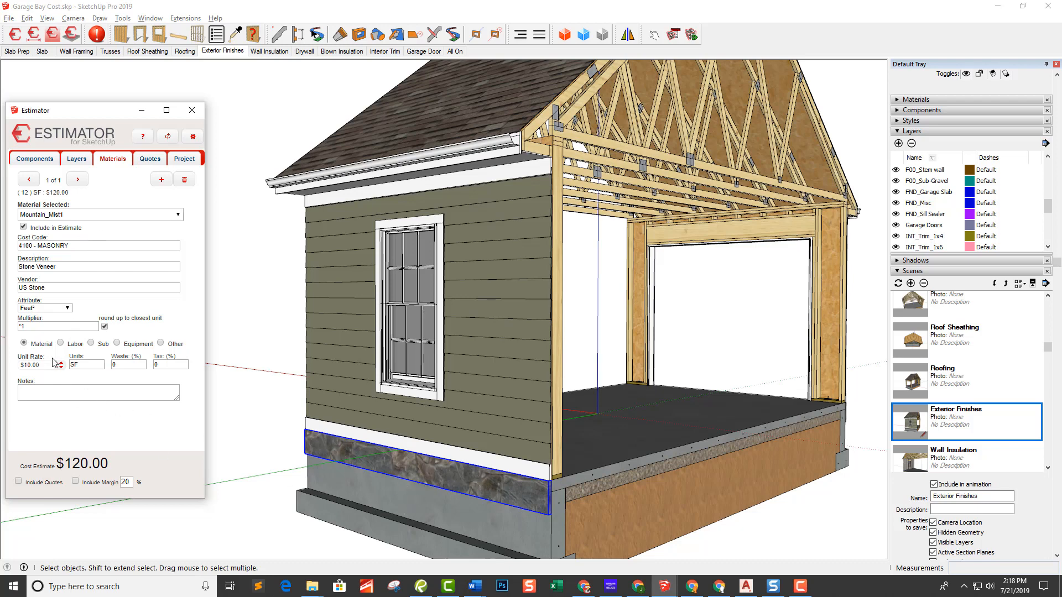
Select the lap siding on the window wall and review the cost item of its Siding_Takeoff material in Estimator
middle_click_drag(550, 536, 516, 317)
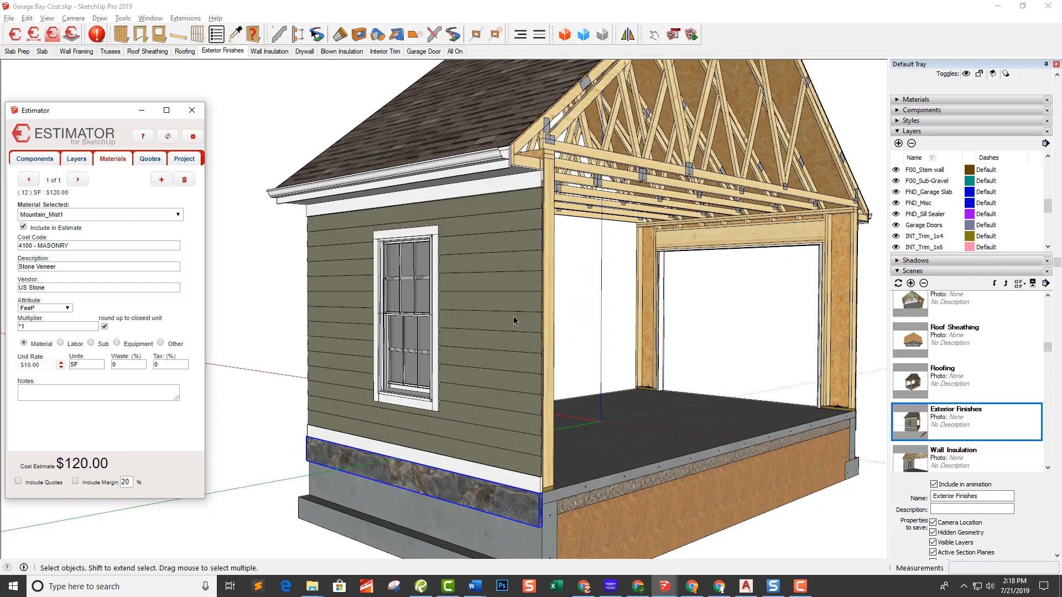
left_click(516, 318)
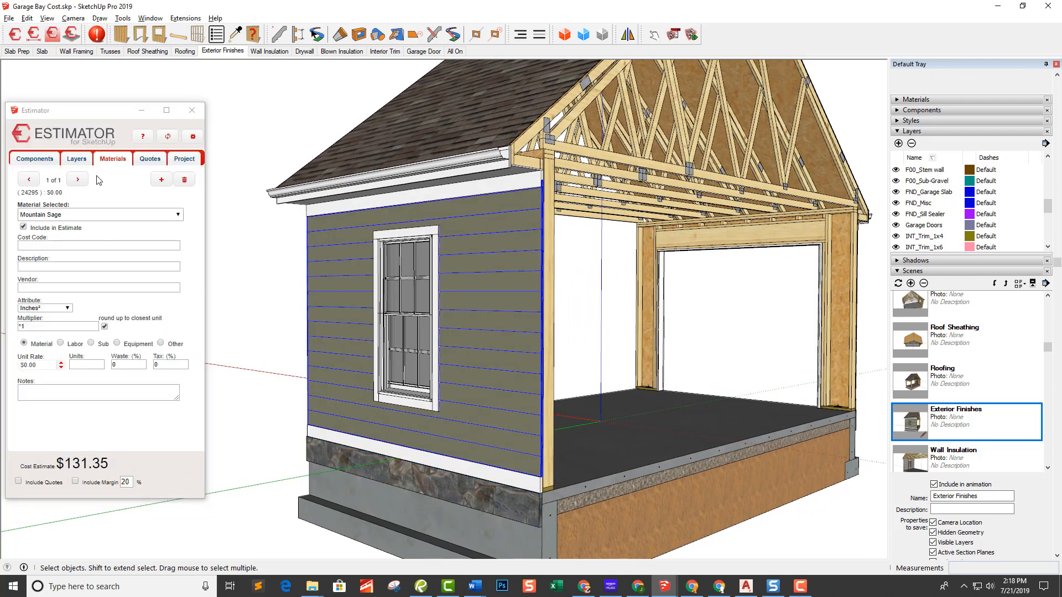
left_click(95, 215)
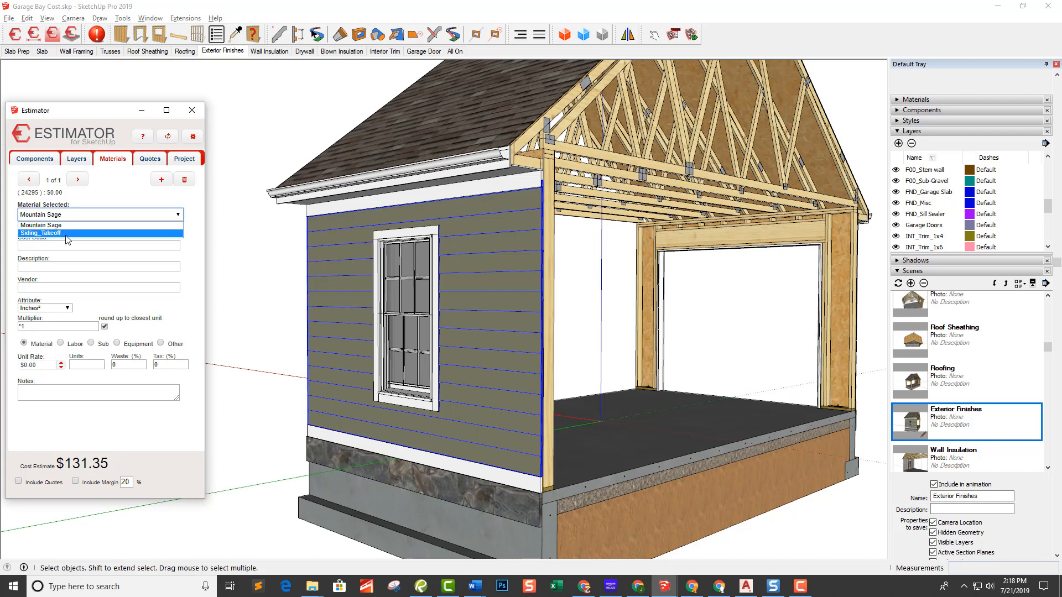
left_click(50, 233)
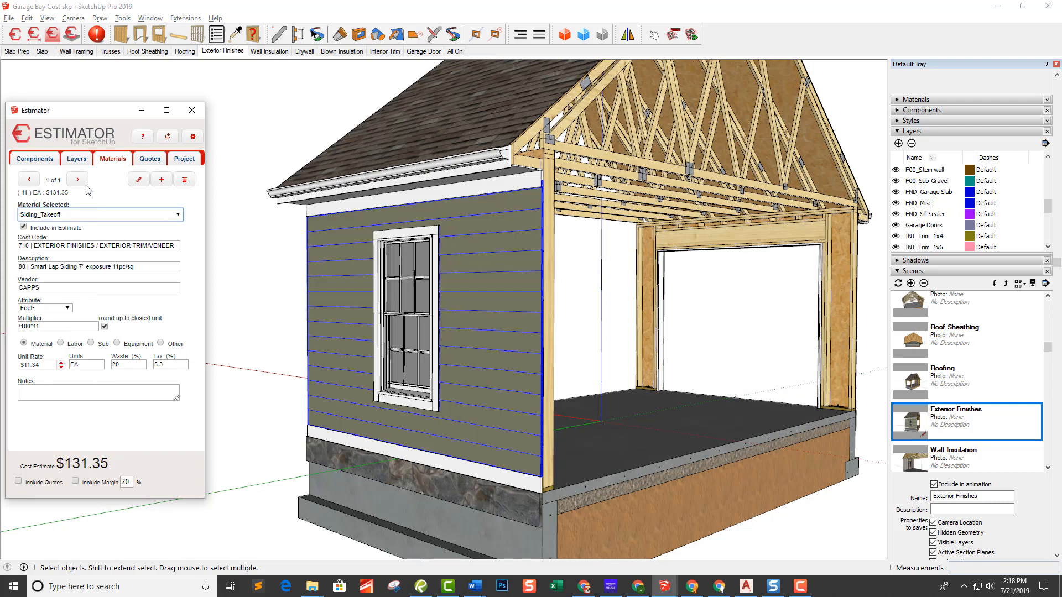
Select the white exterior trim and review its layers in Estimator, including the cost item of the EF_Ext_Trim_5/4x4 layer
mouse_move(442, 404)
middle_mouse_down()
mouse_move(518, 412)
mouse_move(462, 429)
mouse_move(452, 456)
mouse_move(460, 442)
mouse_move(441, 415)
mouse_move(522, 243)
mouse_move(496, 64)
middle_mouse_up()
left_click(440, 415)
middle_click_drag(536, 232, 249, 265)
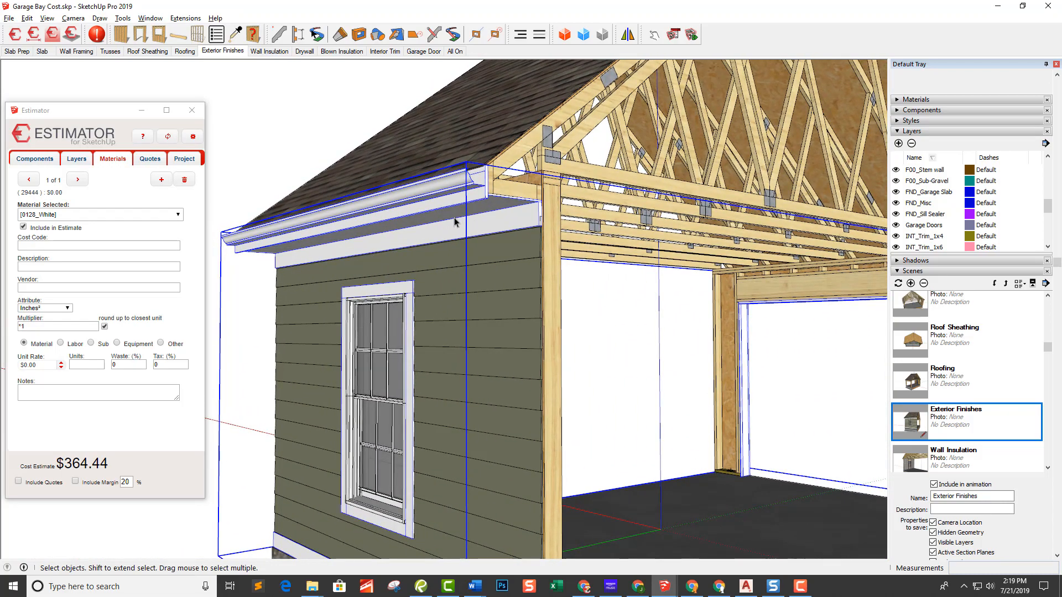
middle_click_drag(454, 221, 348, 235)
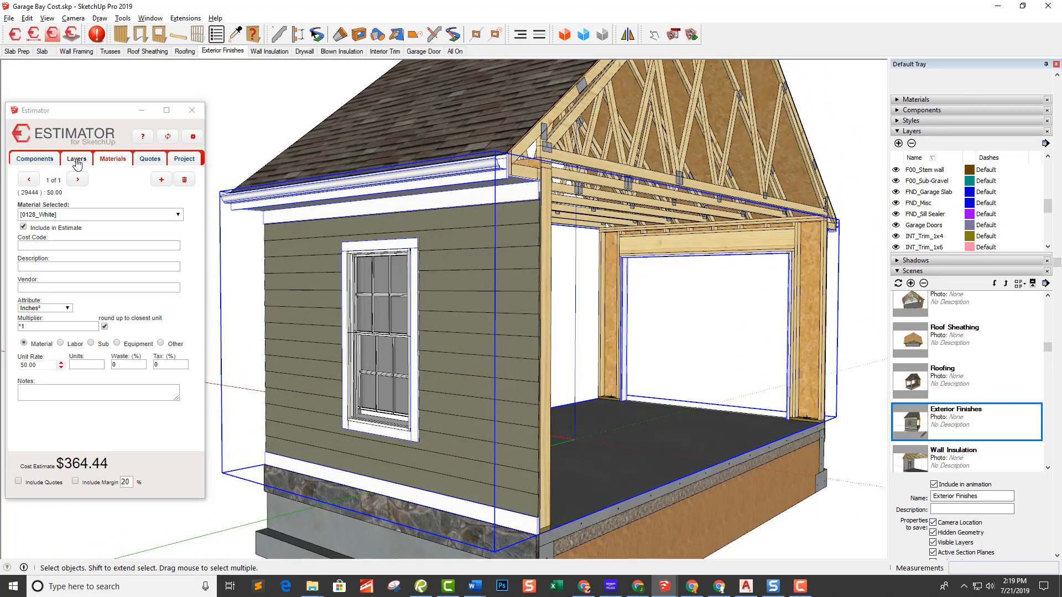
left_click(77, 160)
left_click(166, 214)
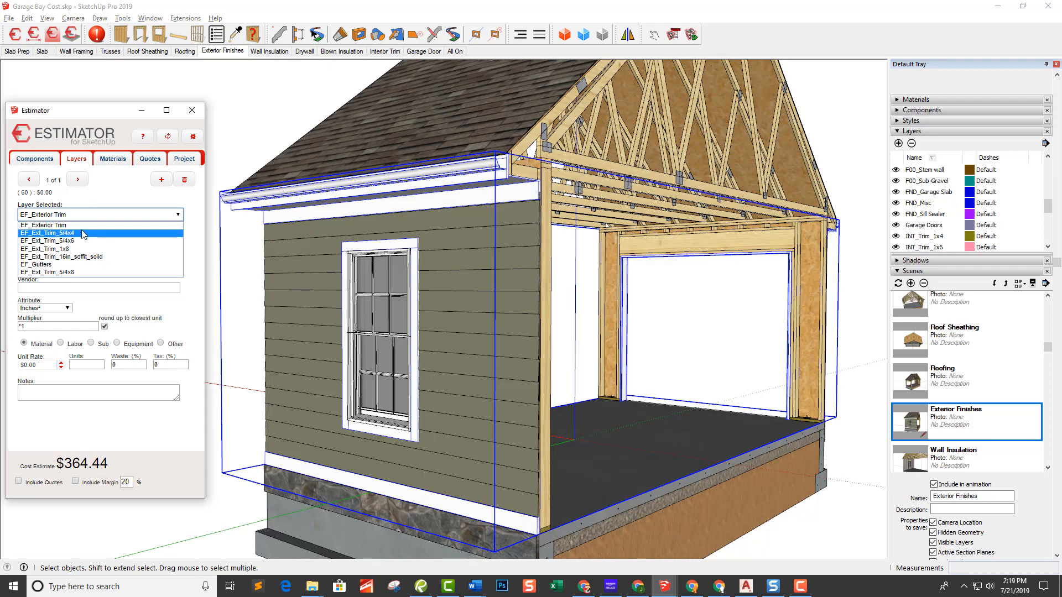
left_click(83, 233)
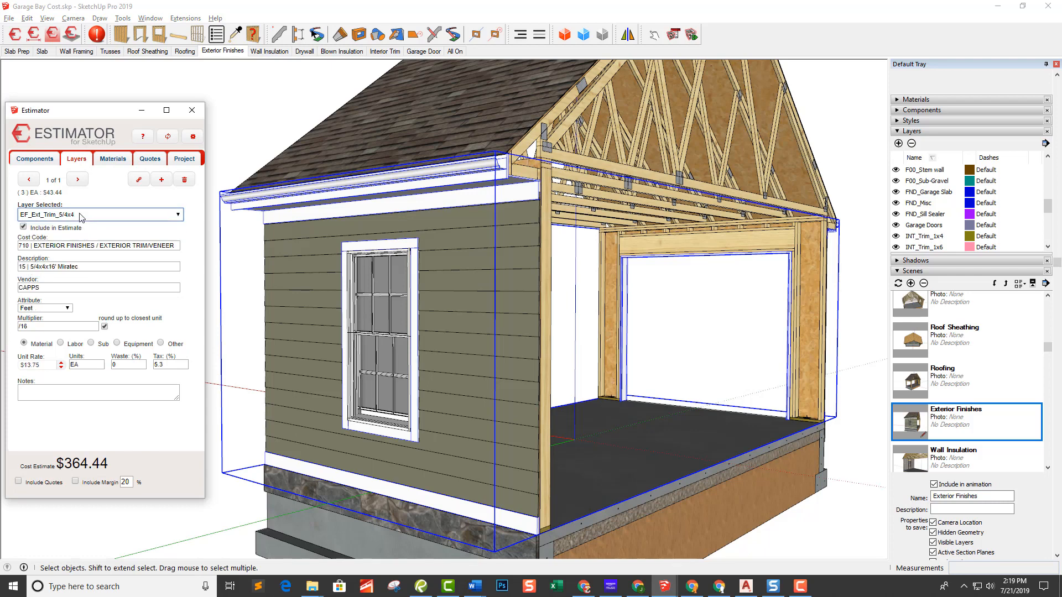
left_click(82, 216)
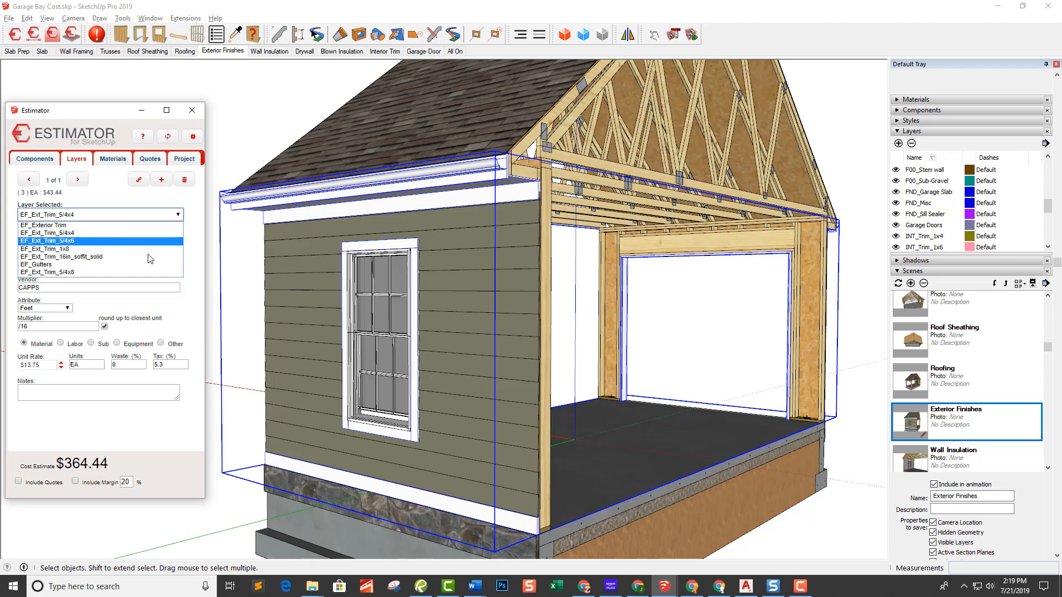
Deselect the trim, look through the model's exterior finish layers, and switch the EF_Exterior Trim layer off and back on
scroll(389, 304, "down", 3)
middle_click_drag(453, 204, 471, 220)
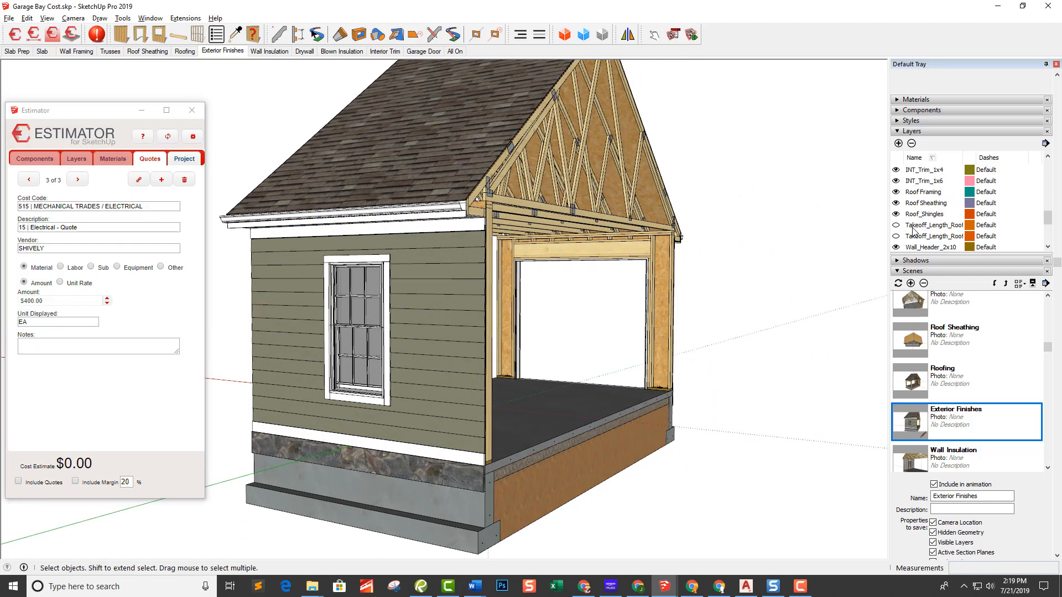
scroll(908, 222, "up", 2)
scroll(909, 208, "up", 3)
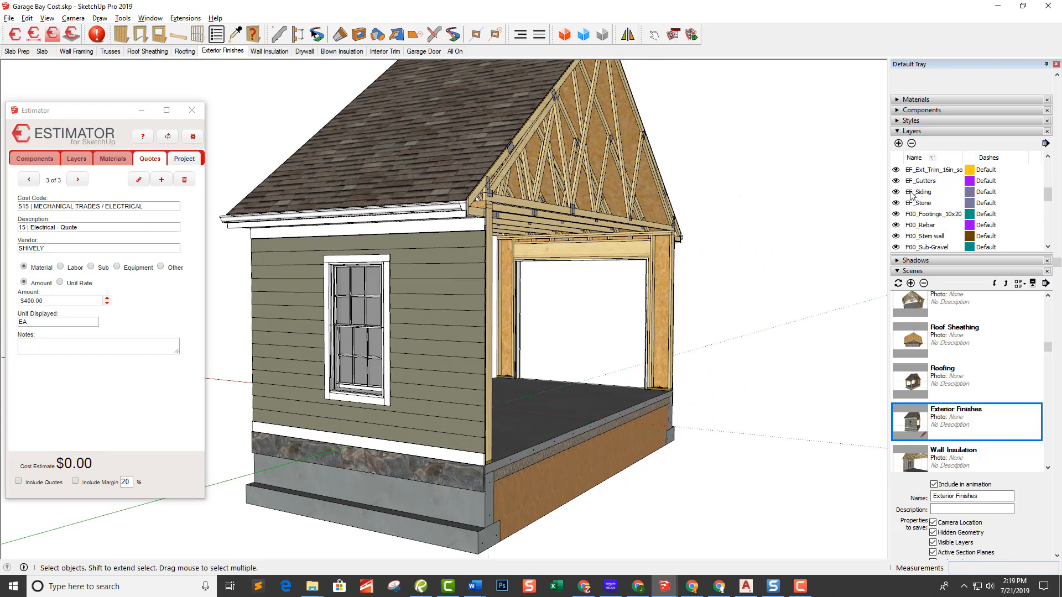
scroll(910, 195, "up", 1)
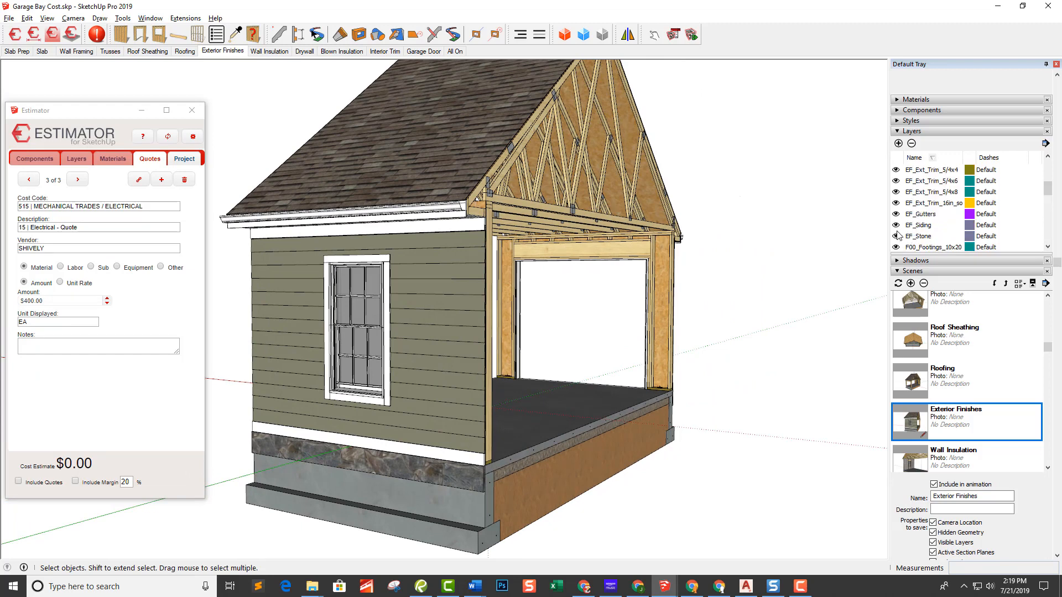
scroll(915, 220, "up", 2)
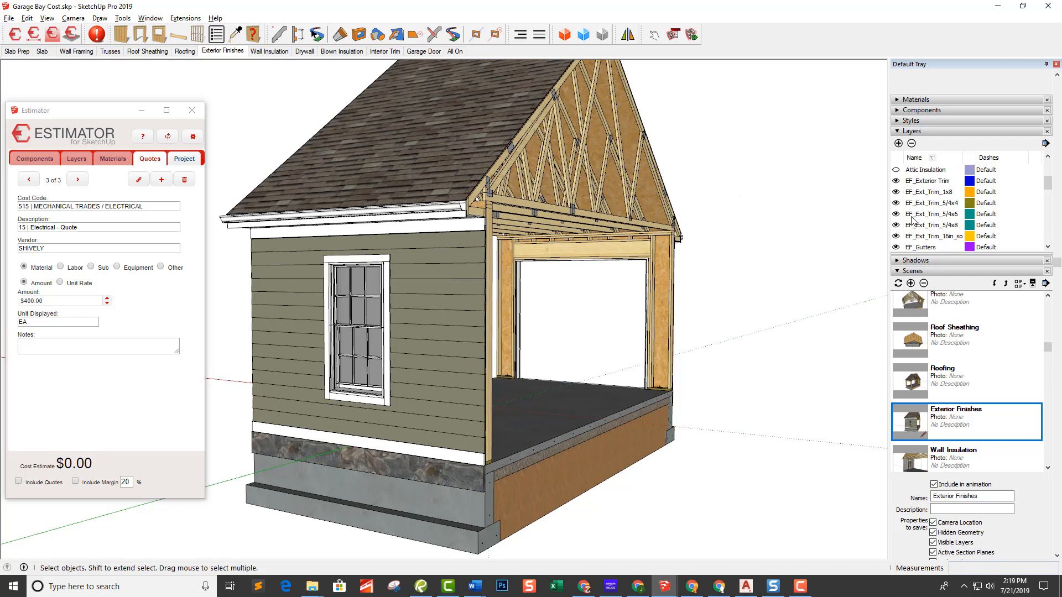
left_click(896, 181)
left_click(895, 182)
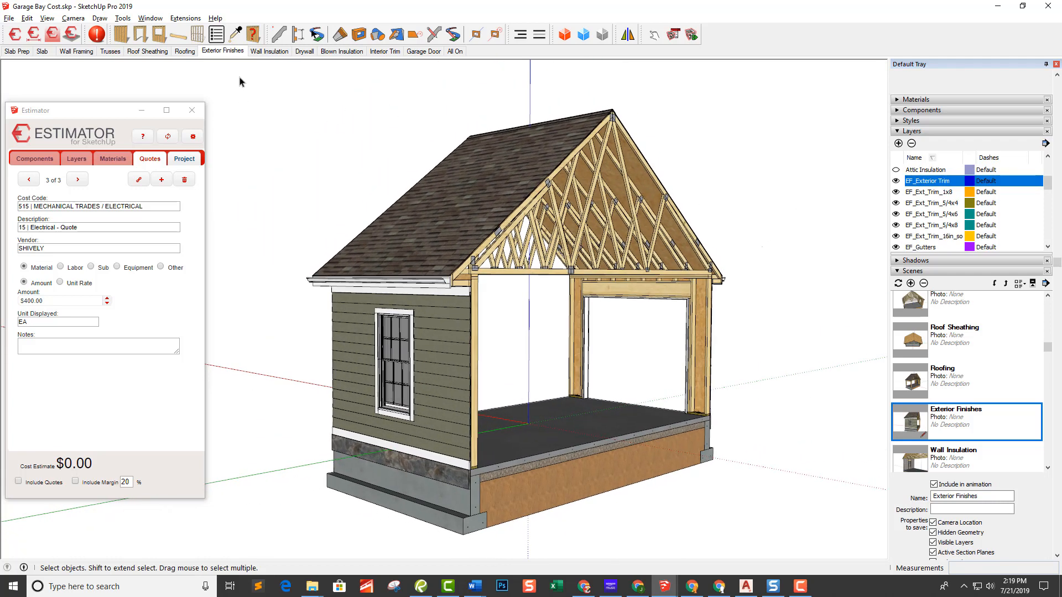
Show the Wall Insulation scene, select the insulation on the window wall and review its blown_cellulose material cost in Estimator
left_click(276, 52)
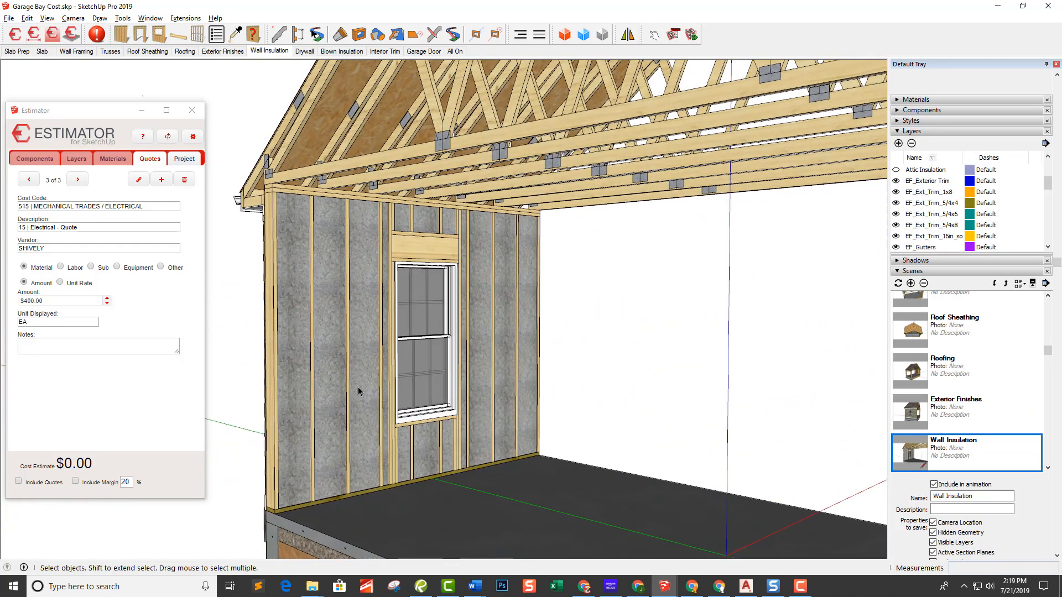
left_click(358, 391)
left_click(111, 159)
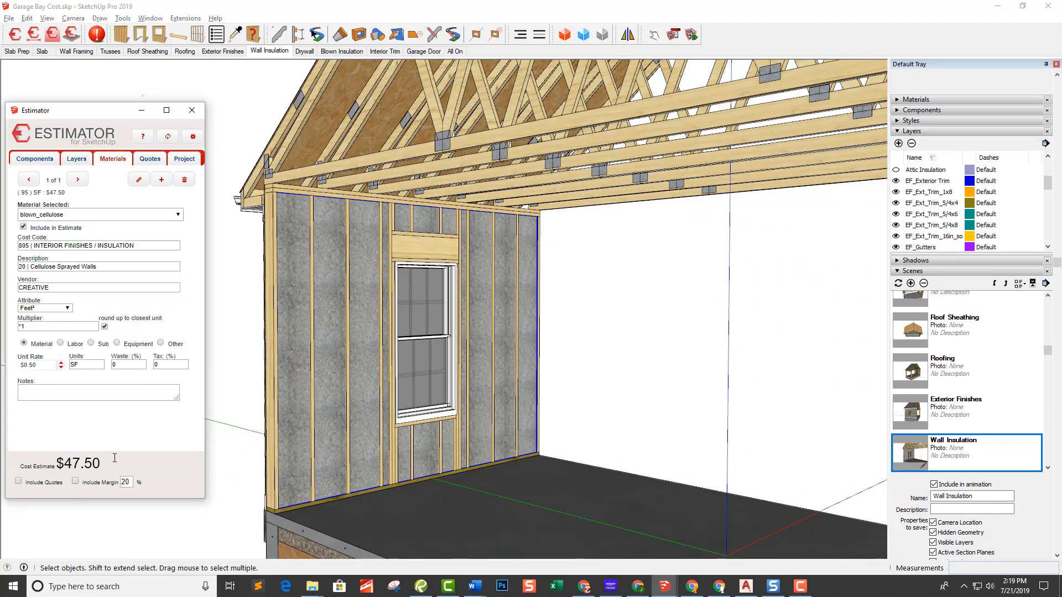
Show the Drywall scene to inspect its walls and ceiling, and show the attic insulation in the Blown Insulation scene
left_click(305, 52)
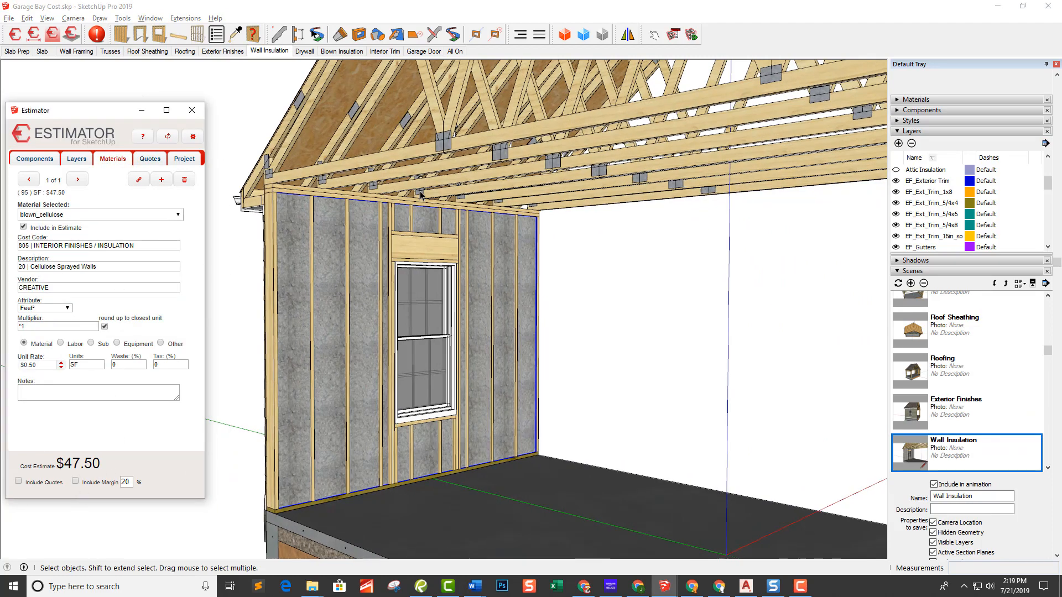
left_click(302, 51)
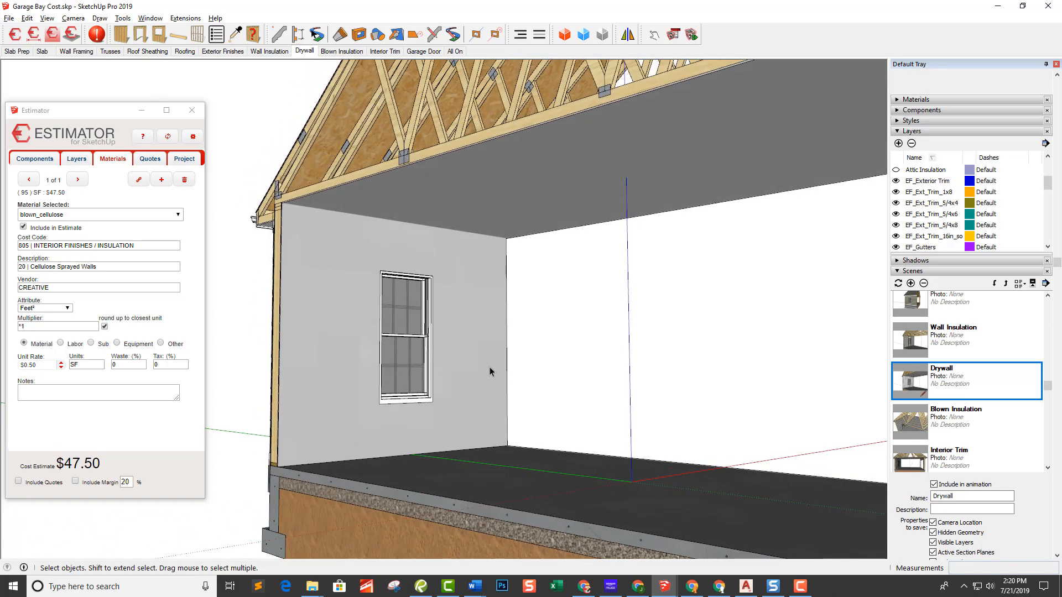
middle_click_drag(454, 310, 407, 293)
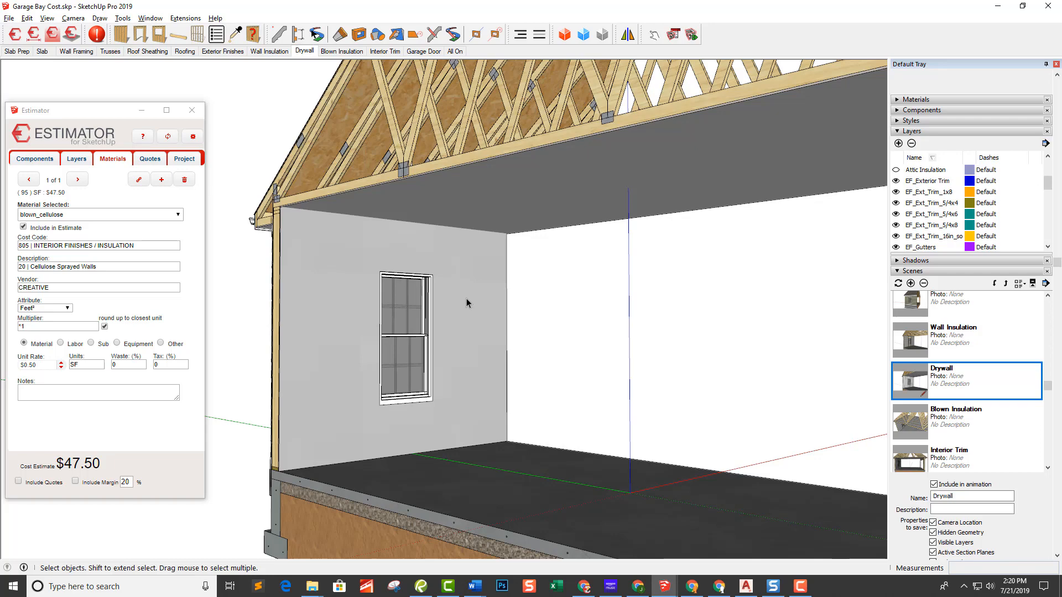
middle_click_drag(486, 299, 444, 338)
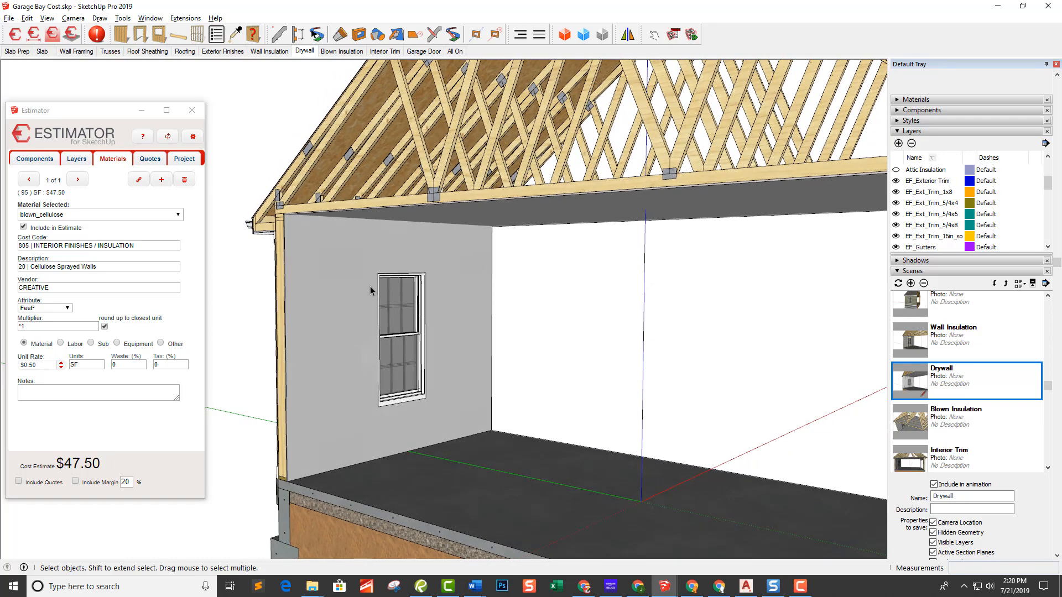
left_click(397, 51)
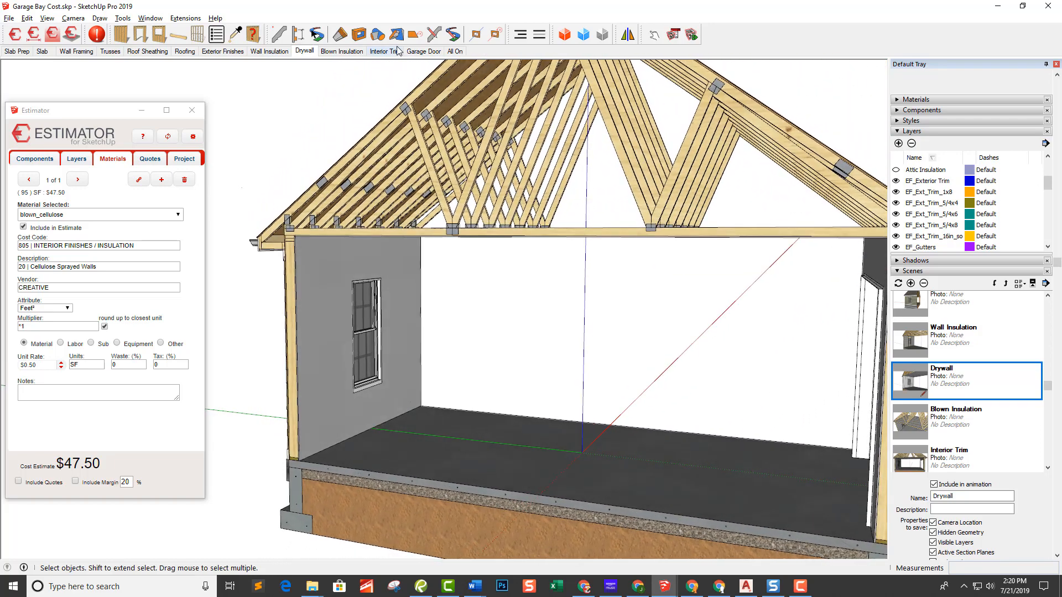
left_click(348, 52)
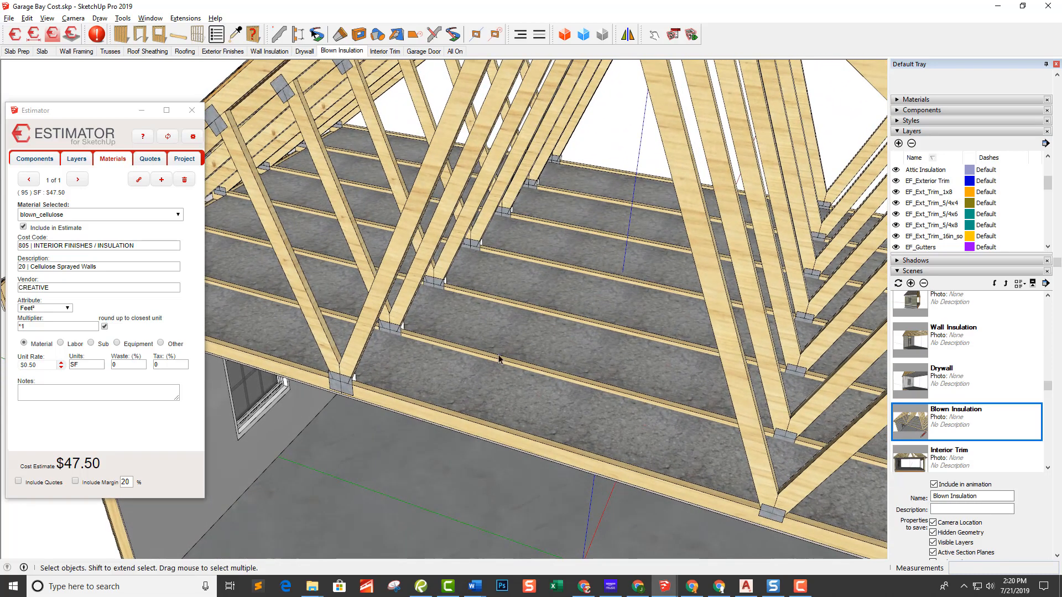
Show the Interior Trim scene and examine the trim at the garage opening, the baseboard and the window casing
left_click(385, 52)
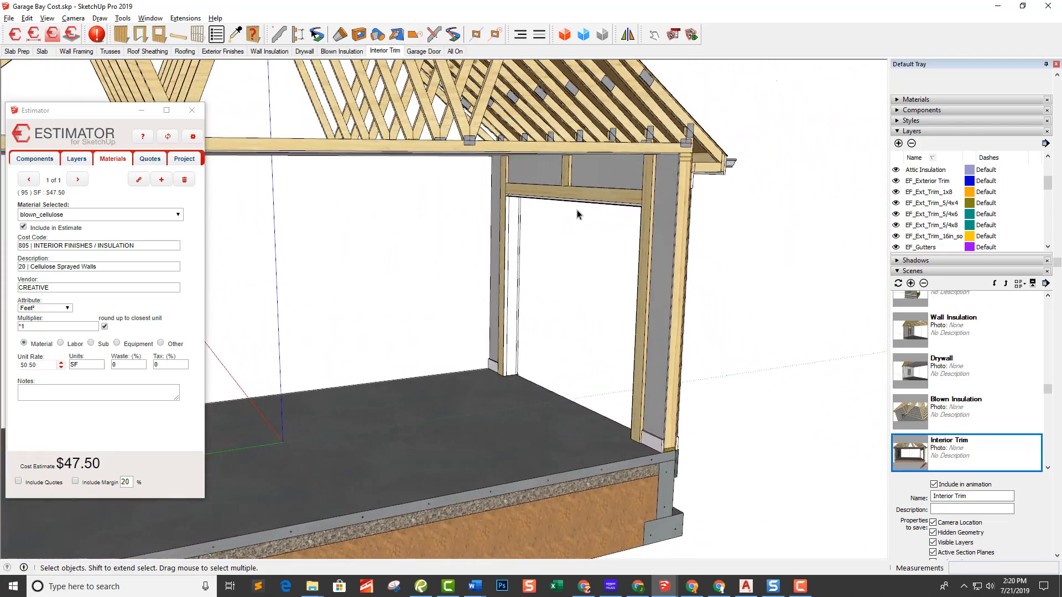
middle_click_drag(644, 212, 647, 287)
middle_click_drag(654, 459, 367, 336)
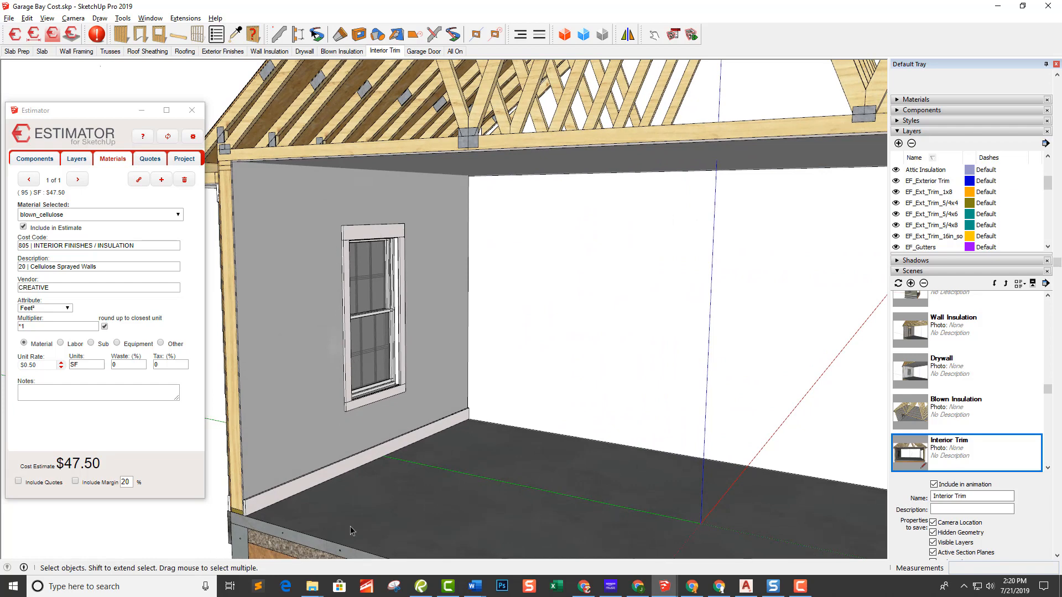
middle_click_drag(354, 488, 280, 486)
middle_click_drag(447, 450, 355, 231)
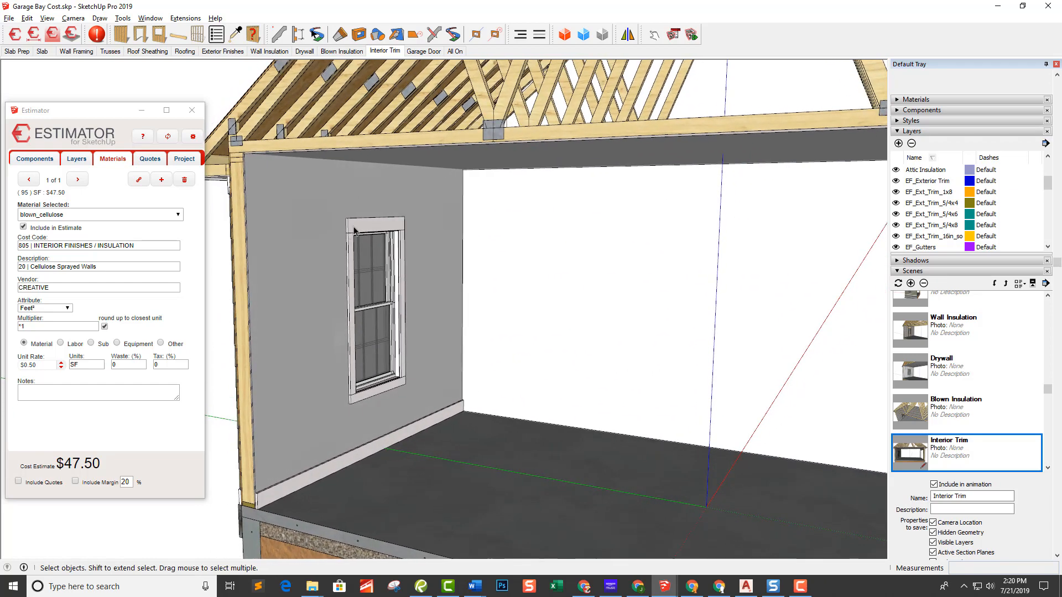
Select the interior trim and review the cost items of its INT_Trim_1x6 and INT_Trim_1x4 layers in Estimator
left_click(366, 223)
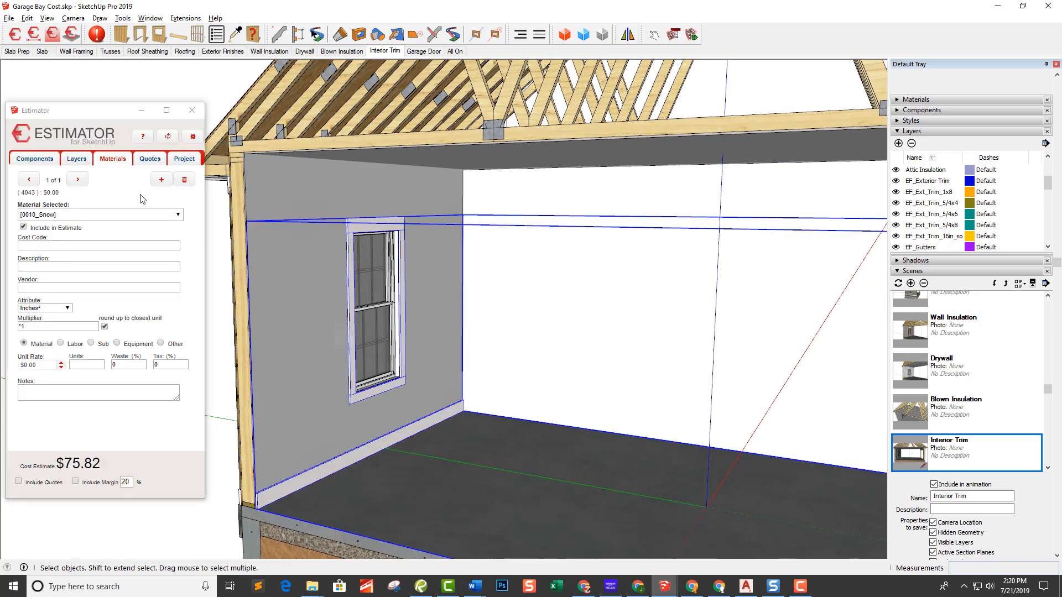
left_click(76, 159)
left_click(83, 215)
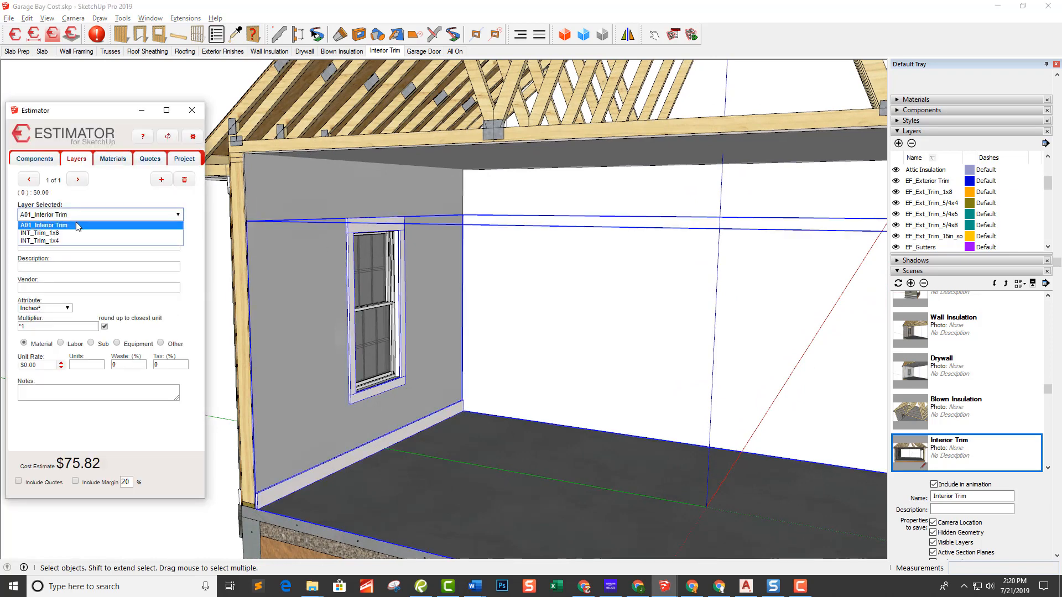
left_click(69, 233)
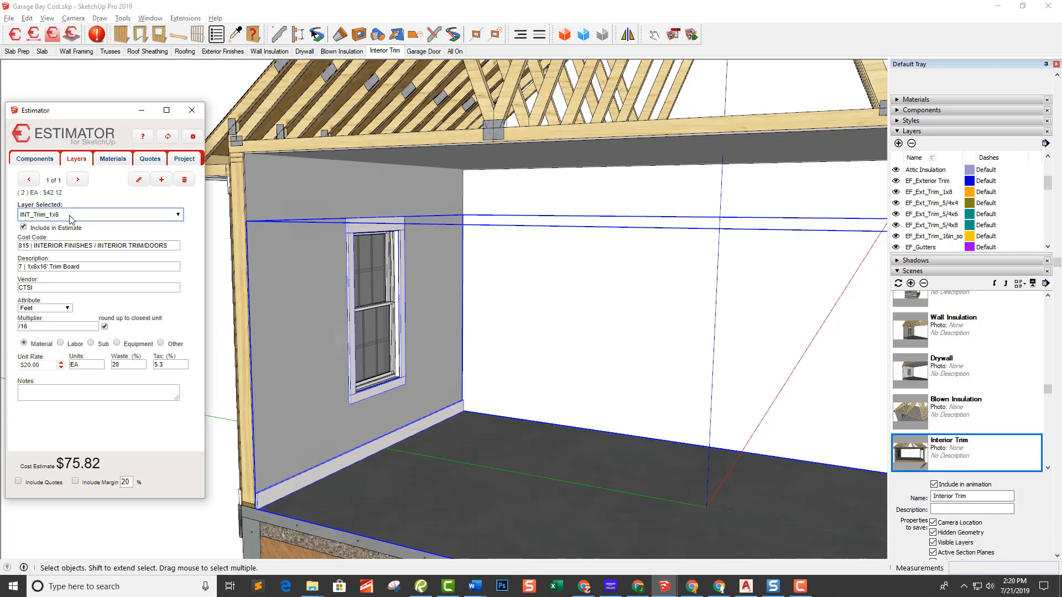
left_click(70, 219)
left_click(71, 244)
left_click(385, 51)
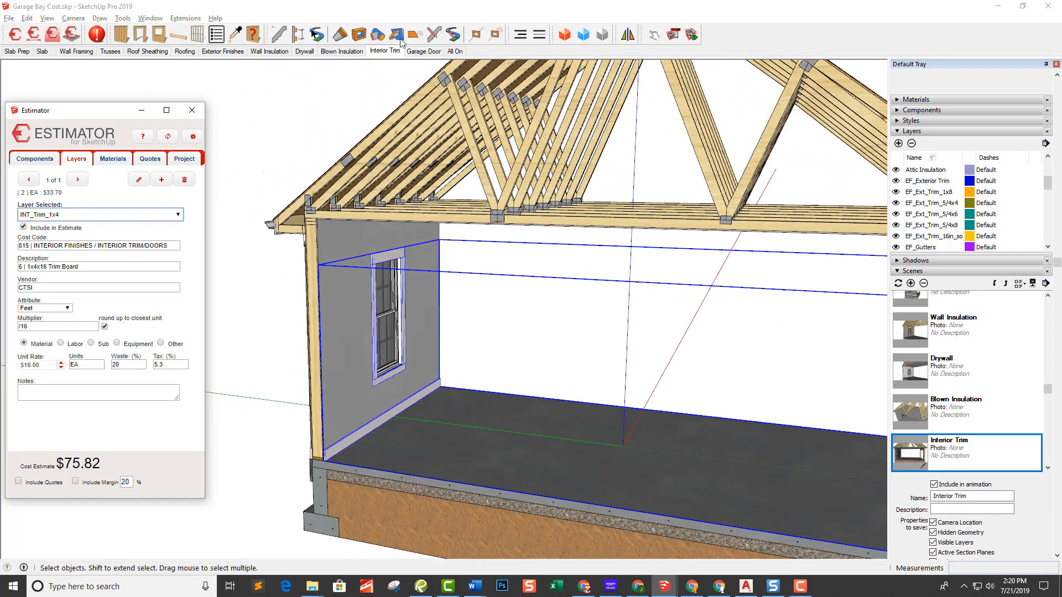
Show the Garage Door scene, select the garage door and review the cost item of its Garage Door 8090 component in Estimator
left_click(423, 51)
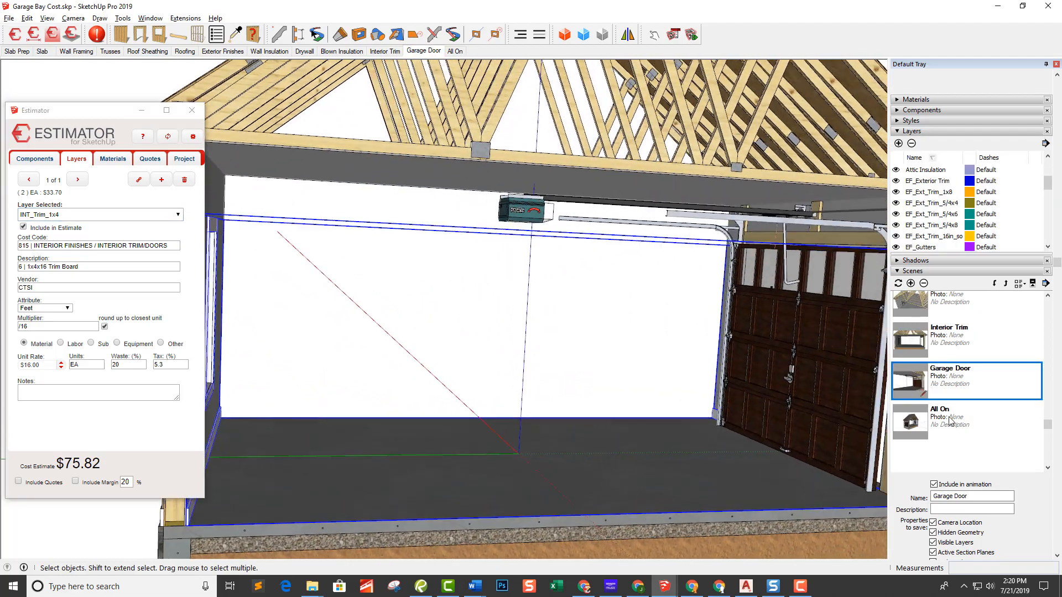
left_click(666, 366)
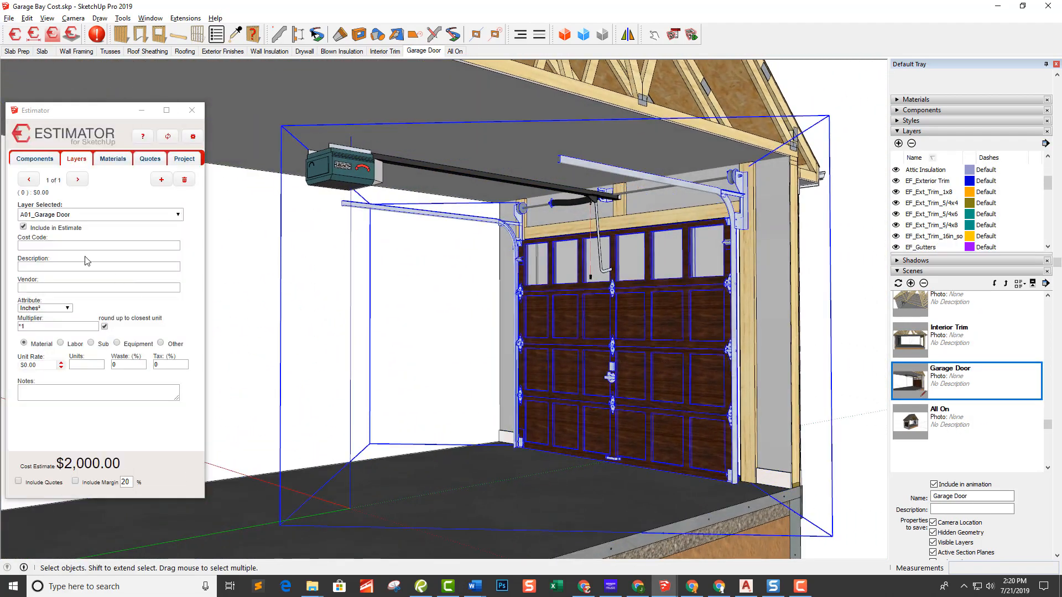
left_click(43, 162)
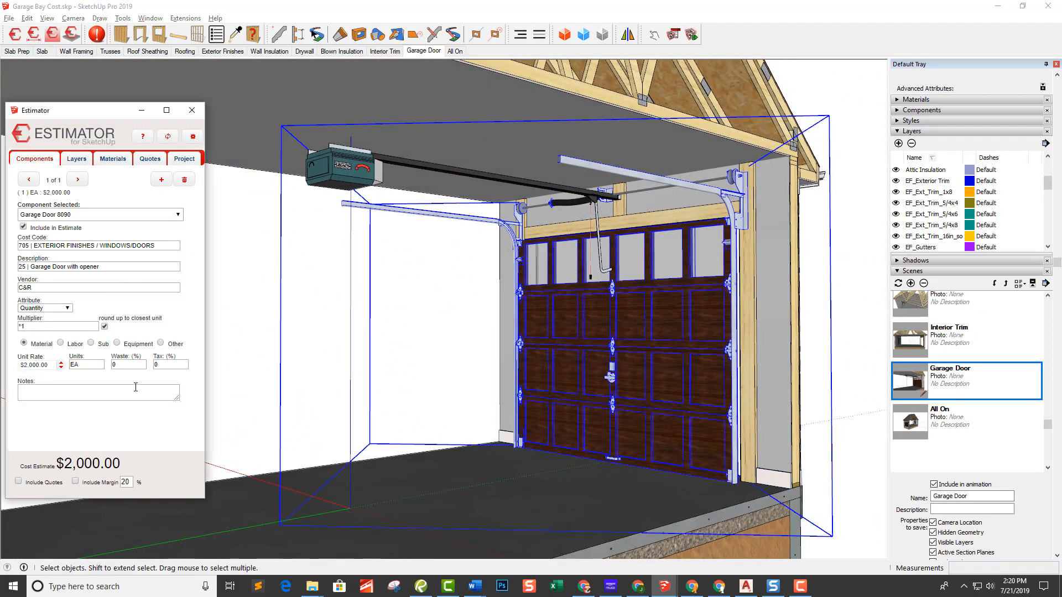
scroll(614, 332, "down", 5)
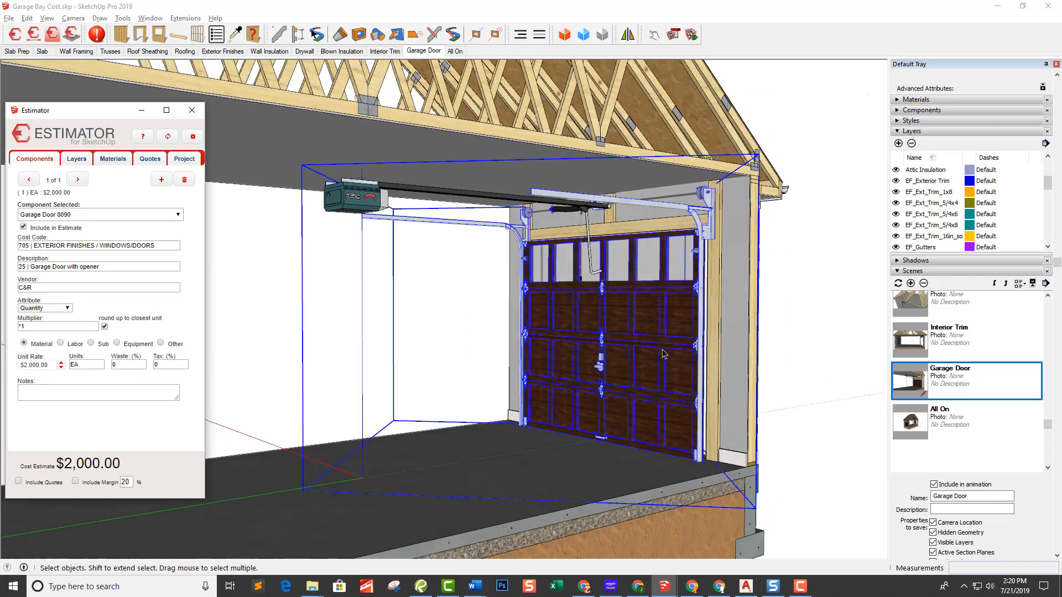
middle_click_drag(616, 329, 589, 345)
Select the whole model in the All On scene and review the electrical, interior paint and framing labor quotes in Estimator
left_click(455, 51)
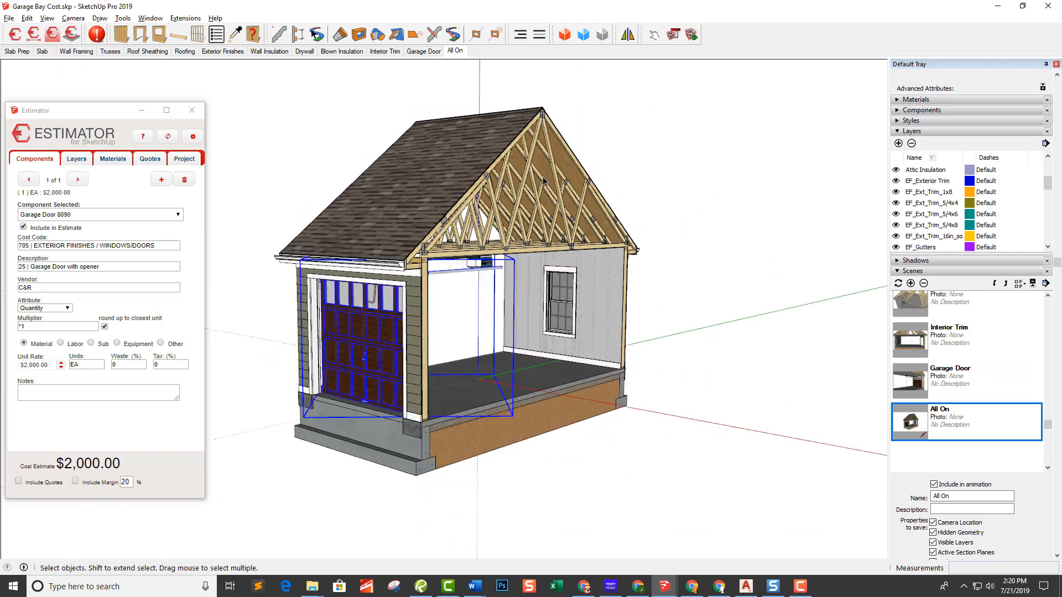
left_click_drag(423, 358, 752, 490)
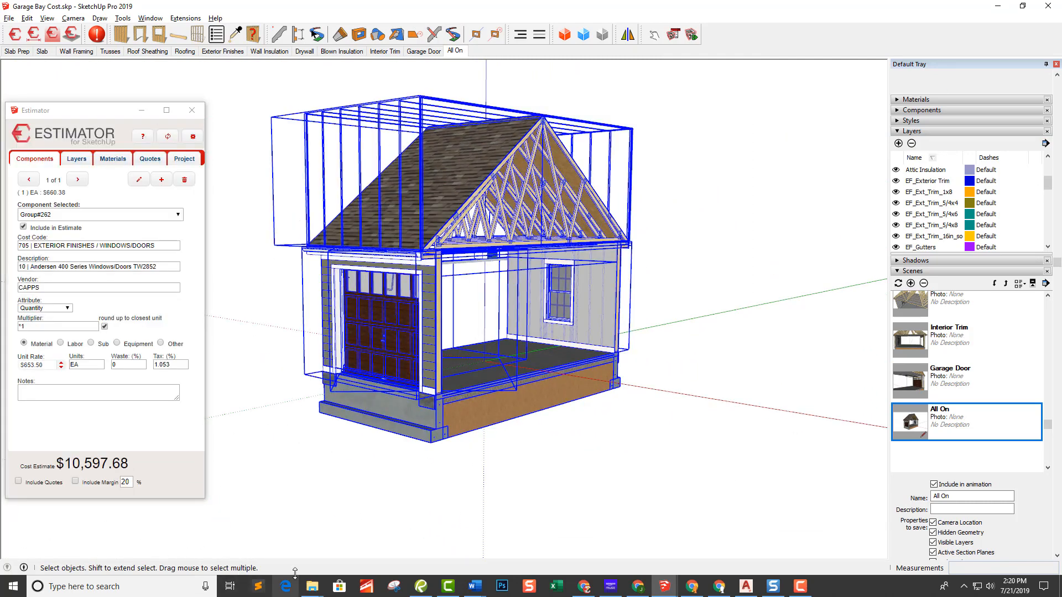
left_click(153, 158)
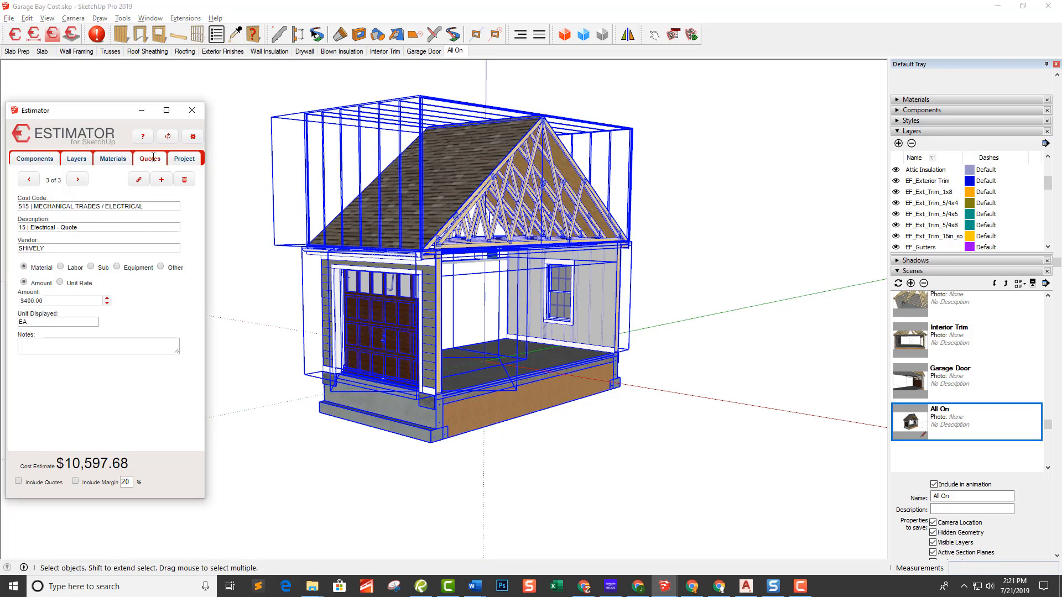
left_click(30, 180)
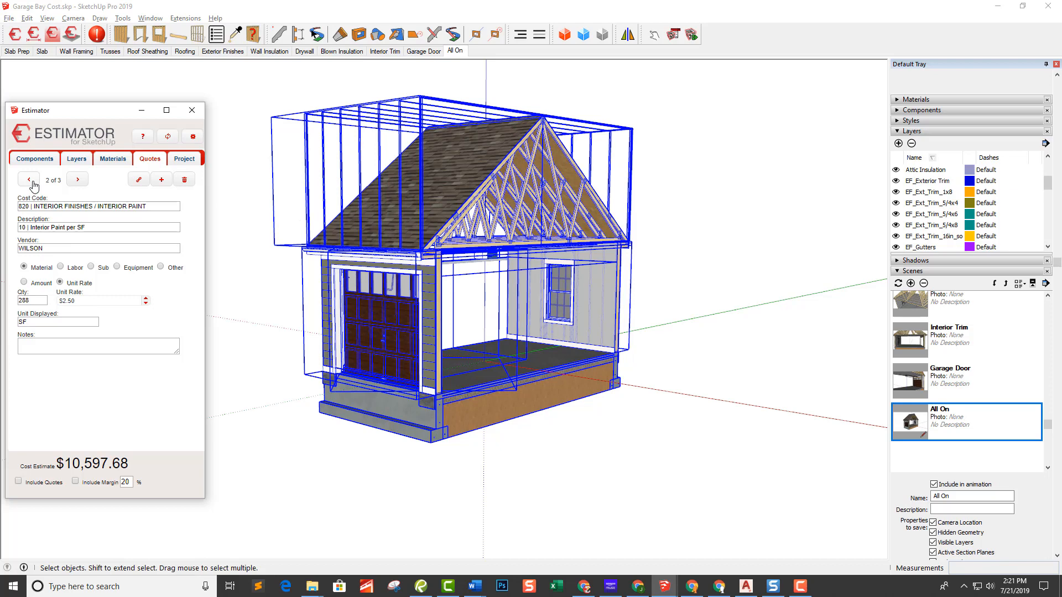
left_click(31, 181)
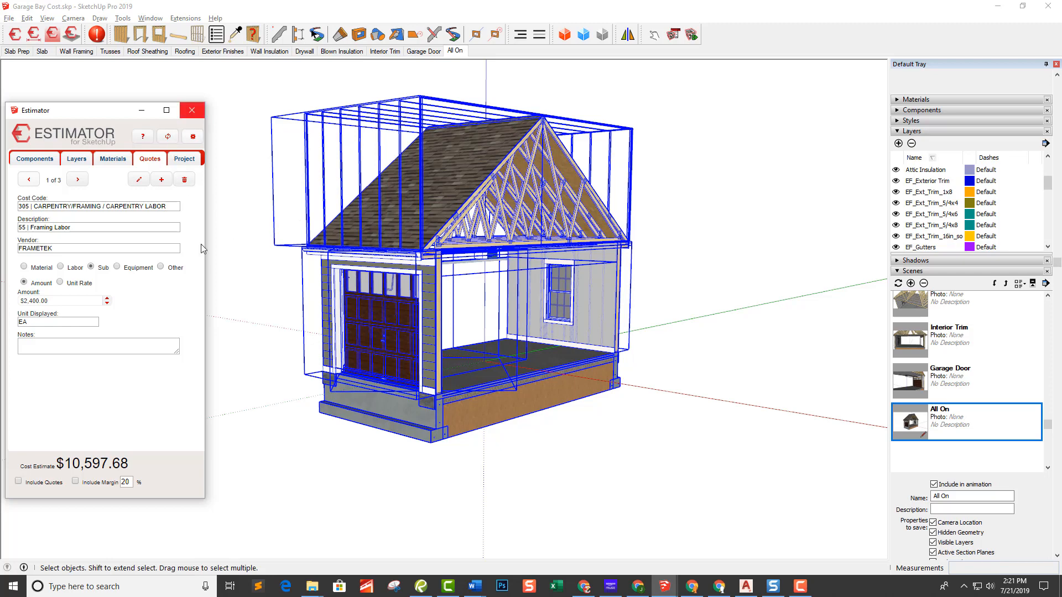
Include the quotes and the 20% margin in the cost estimate, and clear and reselect the whole garage bay model
left_click(19, 481)
left_click(75, 481)
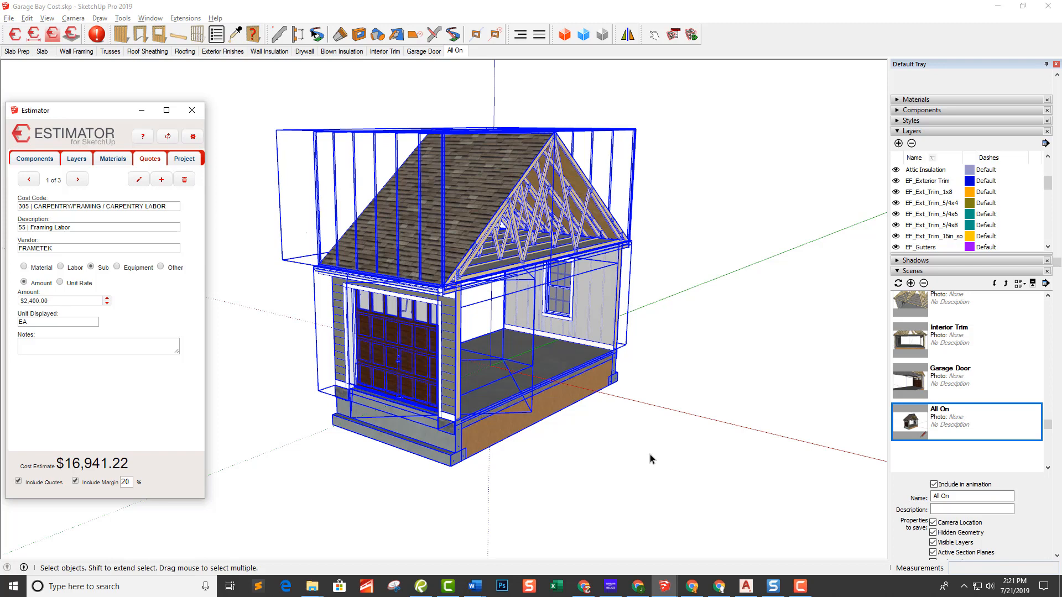
middle_click_drag(616, 444, 687, 336)
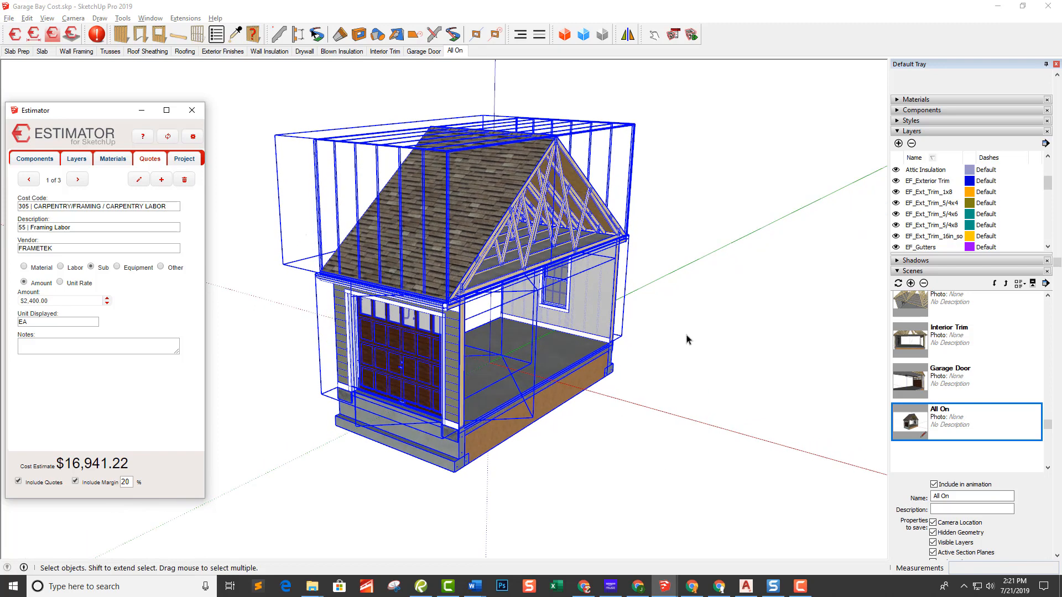
middle_click_drag(687, 384, 654, 393)
left_click(687, 380)
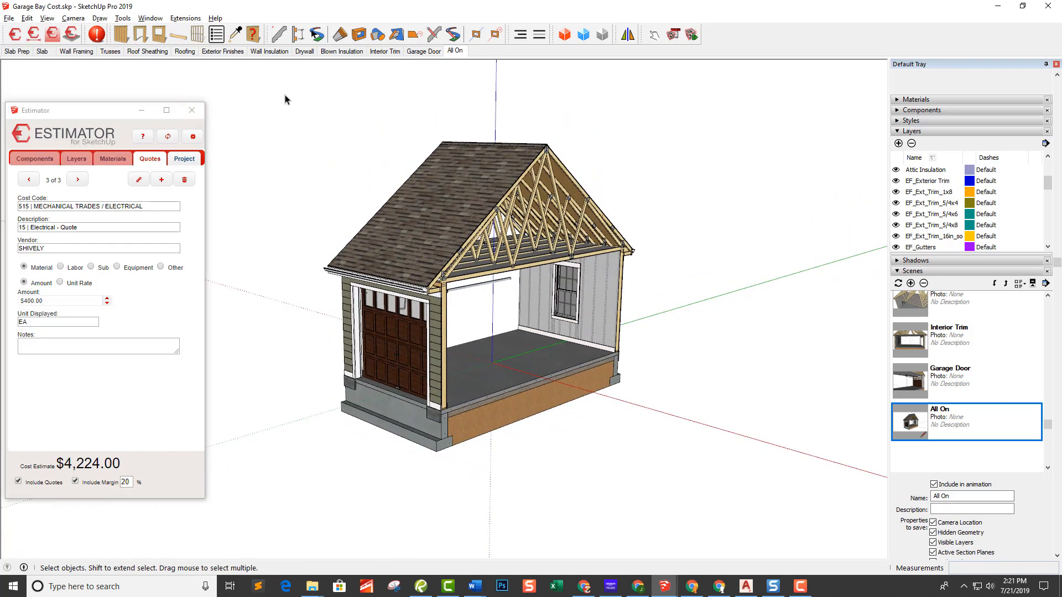
left_click_drag(285, 94, 708, 473)
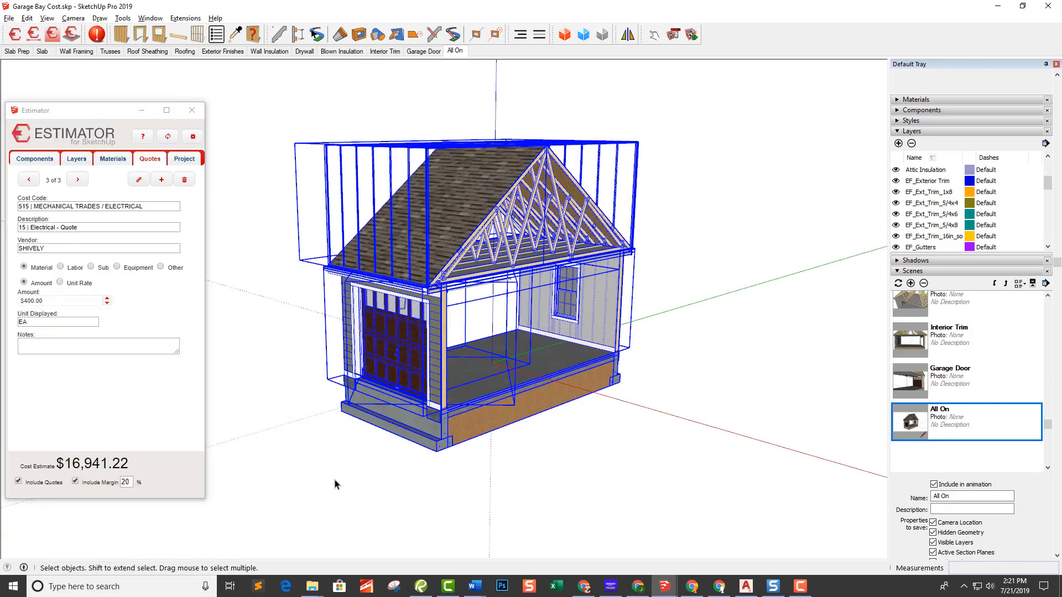